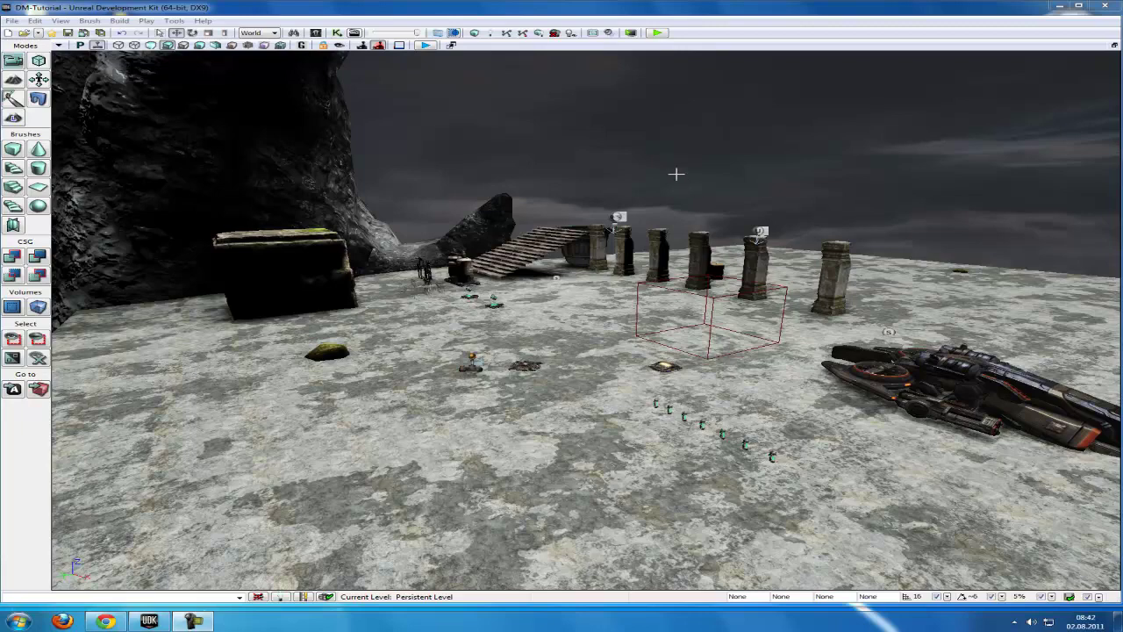
# - Play-test the level, walking past the health vials toward the pillars, then return to the editor
pyautogui.click(657, 33)
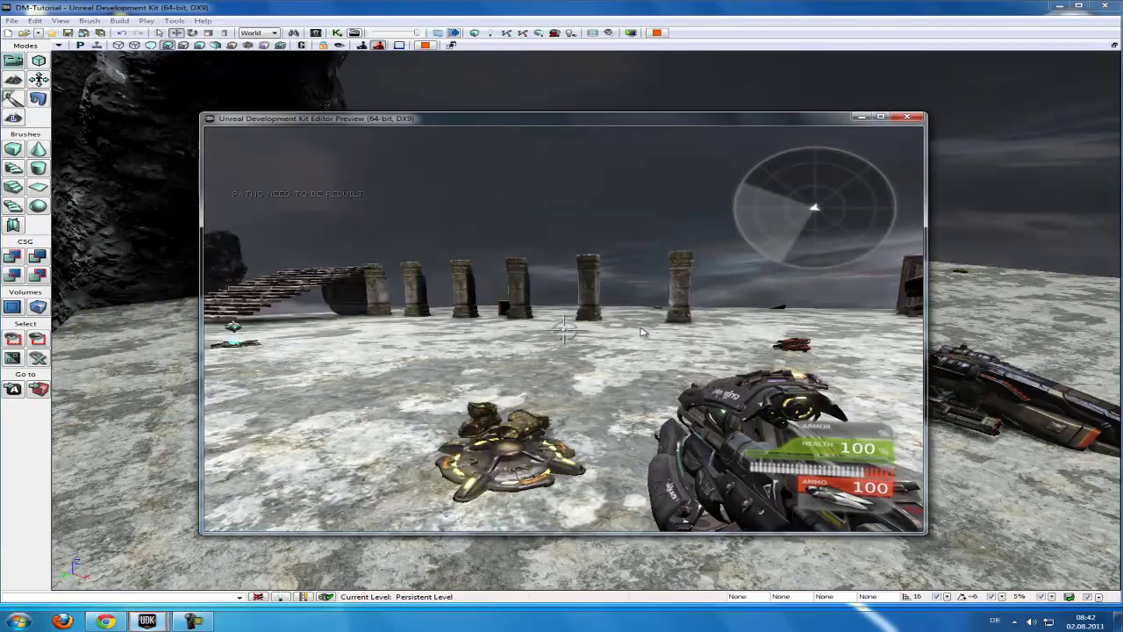
pyautogui.press('w')
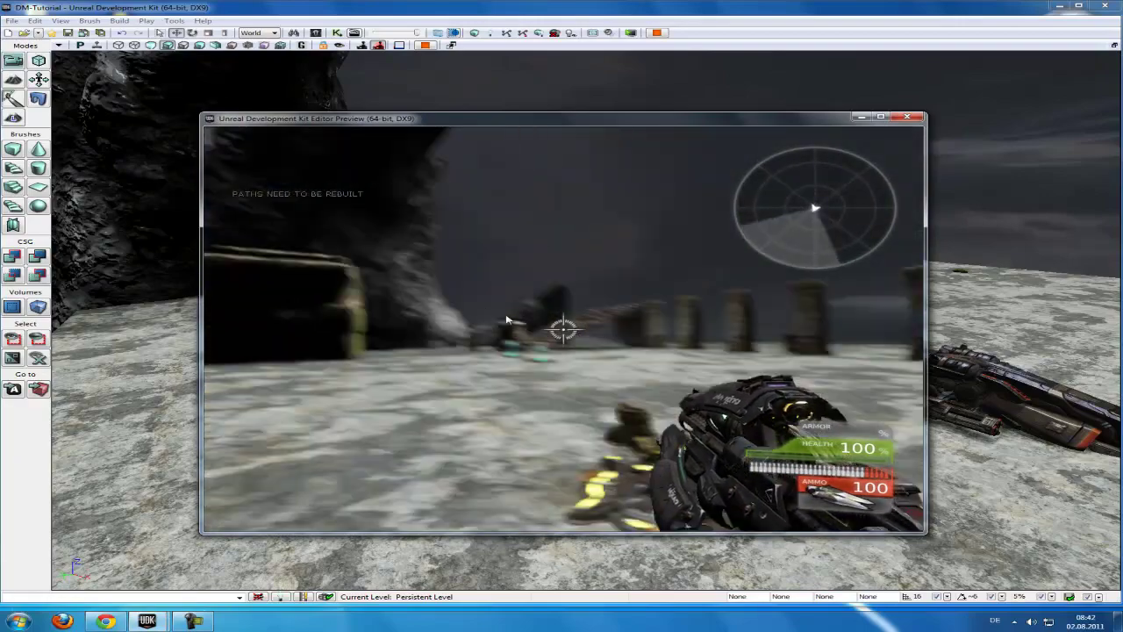
pyautogui.press('w')
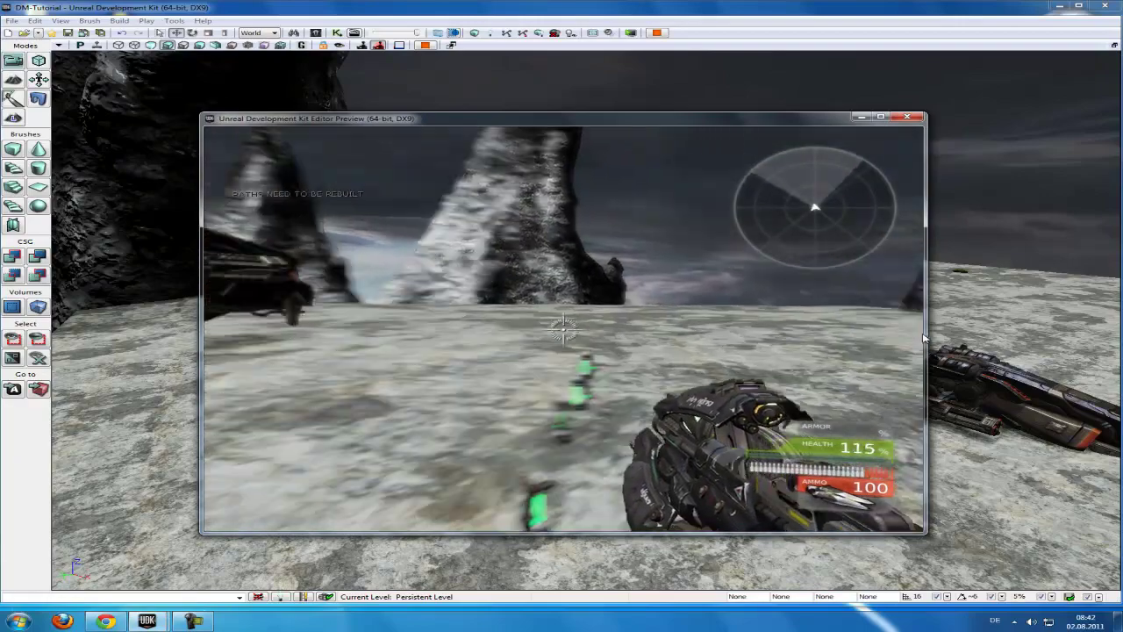
pyautogui.press('w')
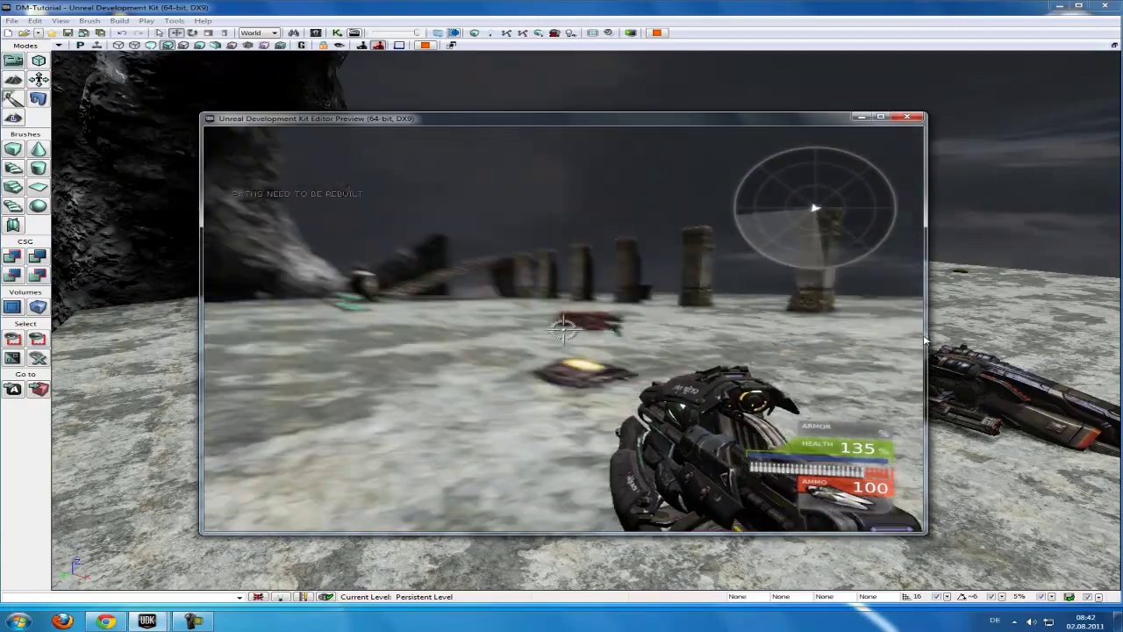
pyautogui.press('w')
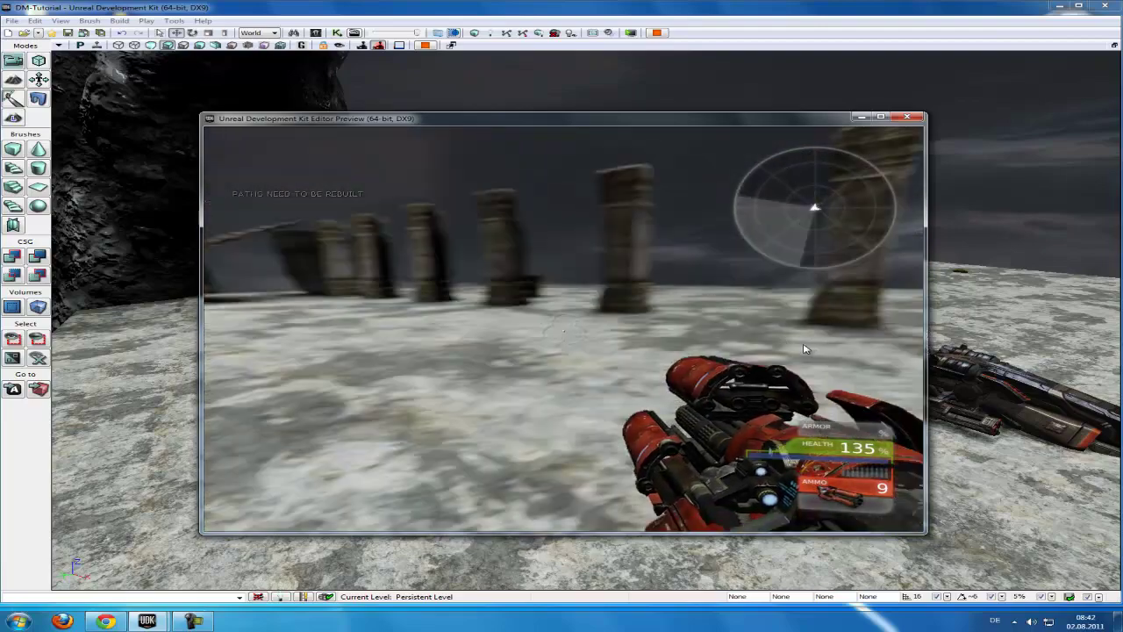
pyautogui.press('w')
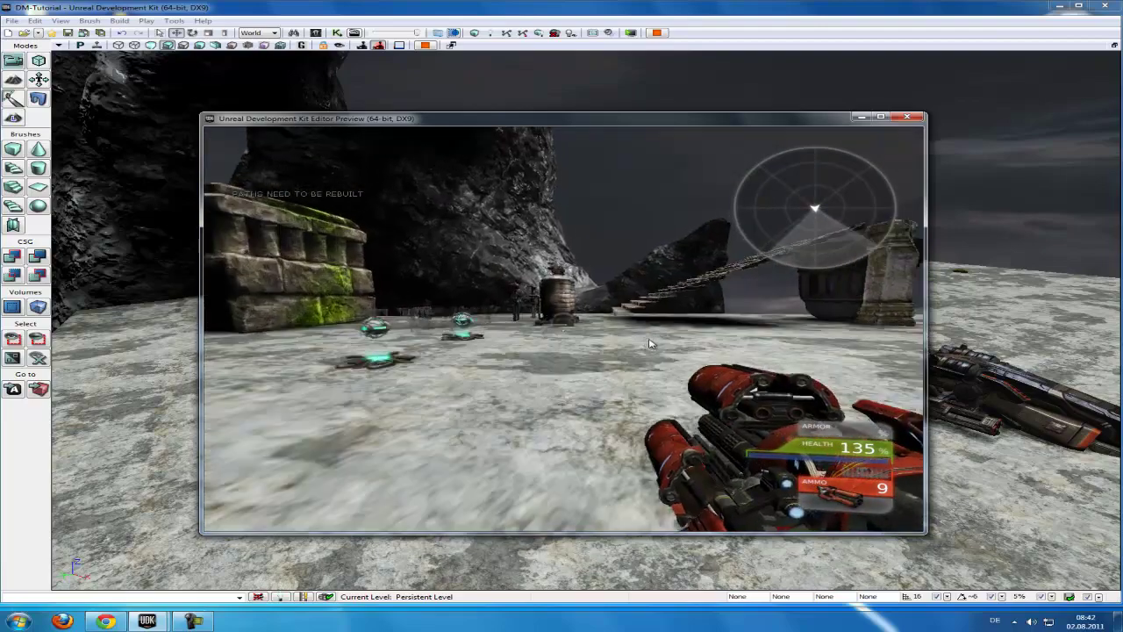
pyautogui.press('w')
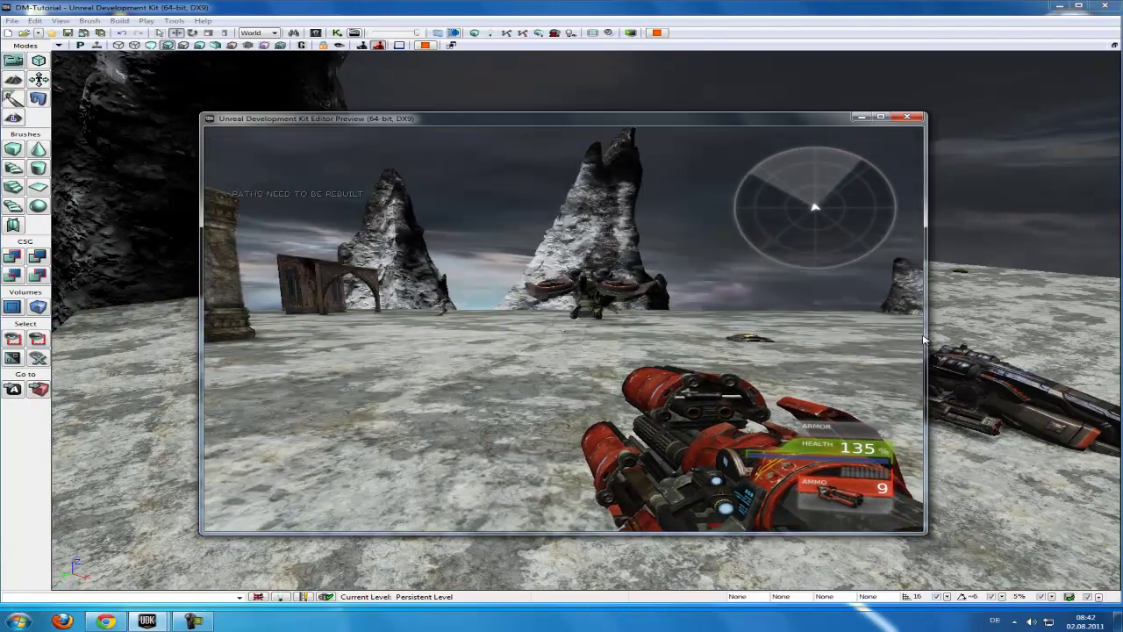
pyautogui.press('Escape')
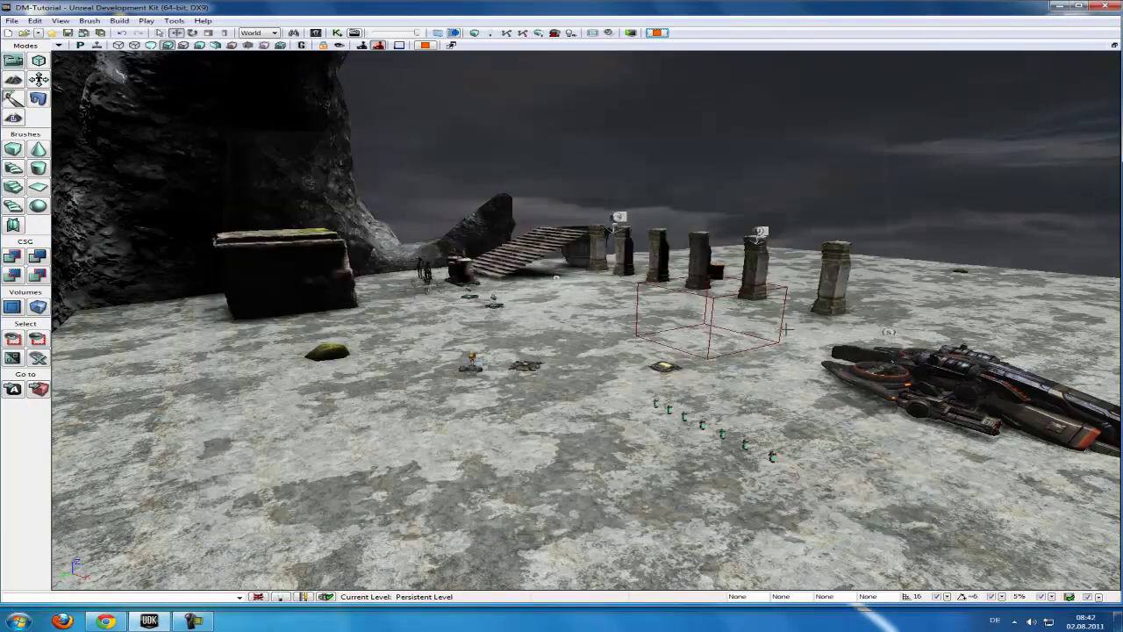
# - Add a point light on the floor in the middle of the level
pyautogui.moveTo(577, 325); pyautogui.dragTo(576, 344)
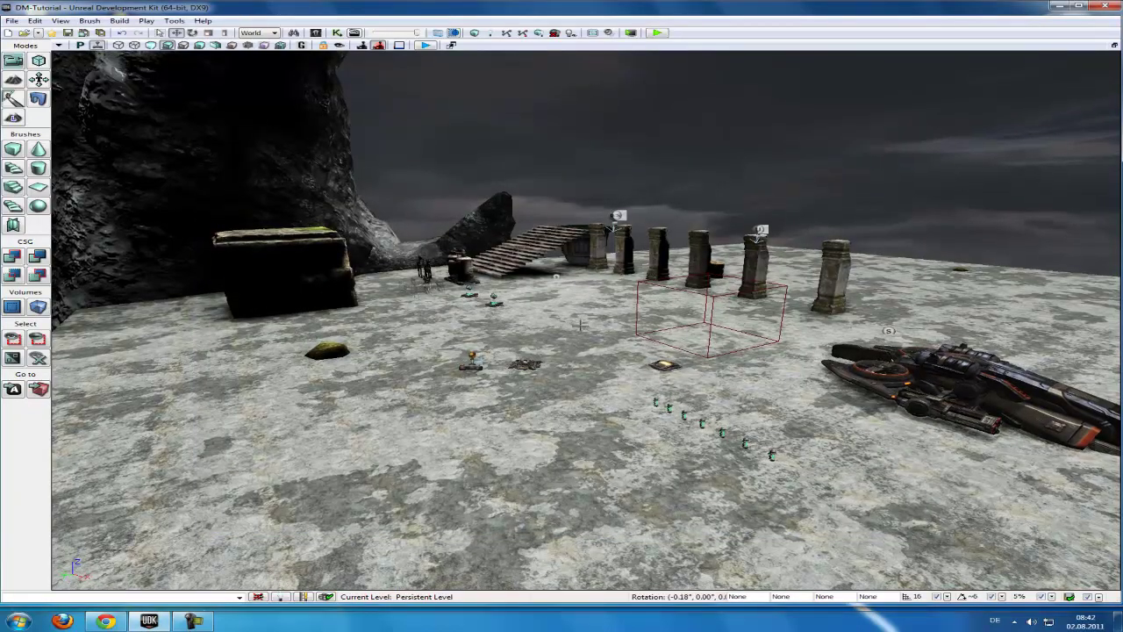
pyautogui.moveTo(556, 418); pyautogui.dragTo(557, 394, button='right')
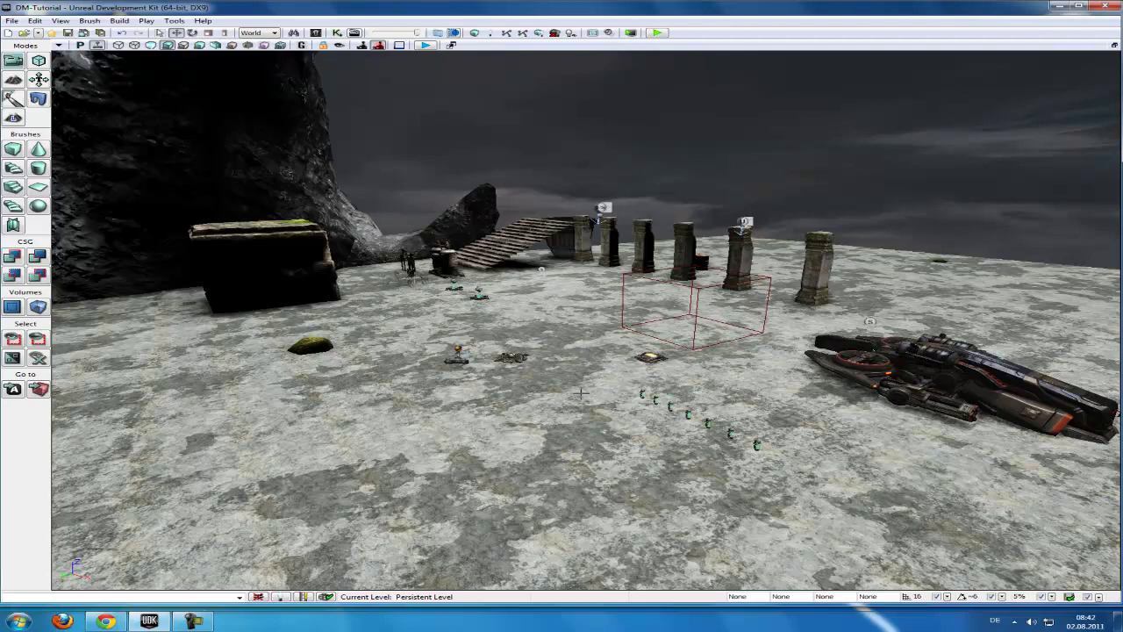
pyautogui.rightClick(582, 386)
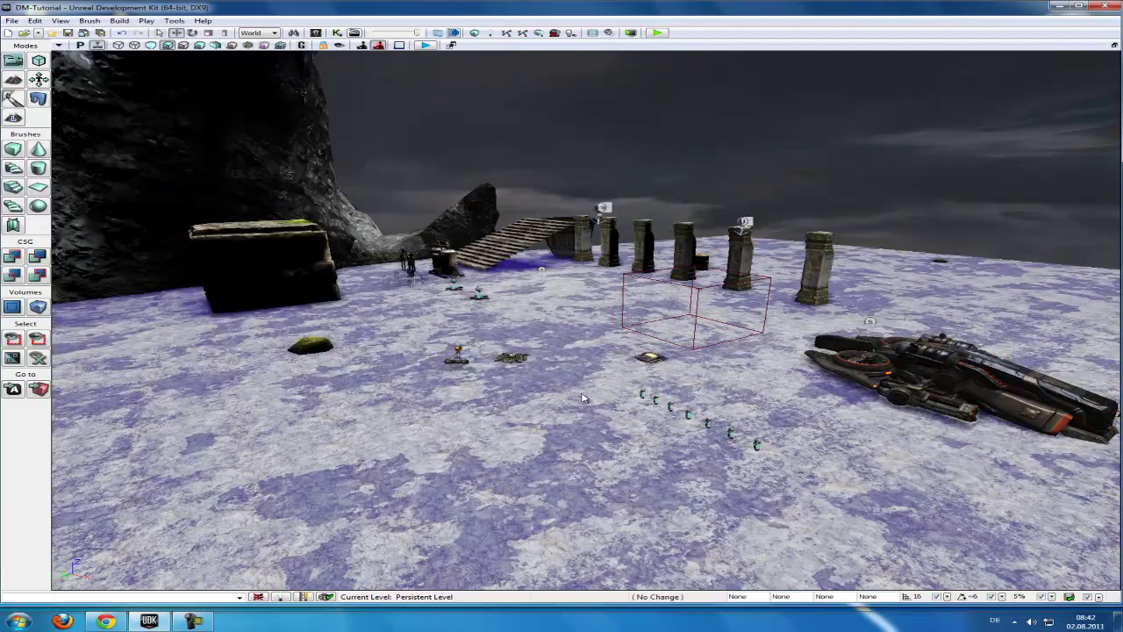
pyautogui.moveTo(686, 565)
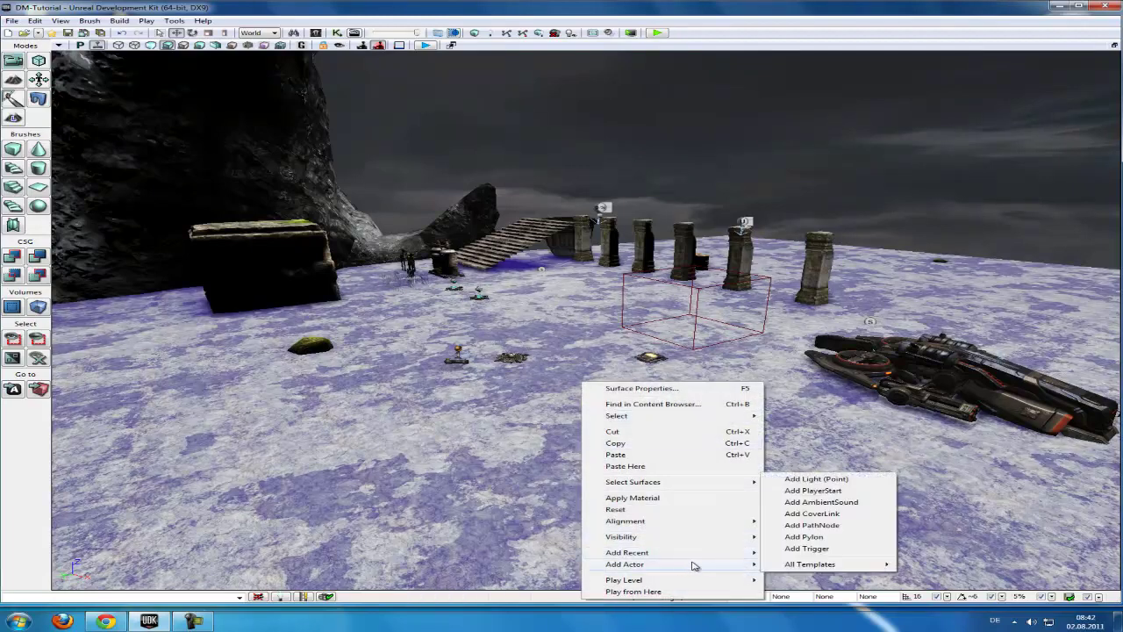
pyautogui.click(816, 480)
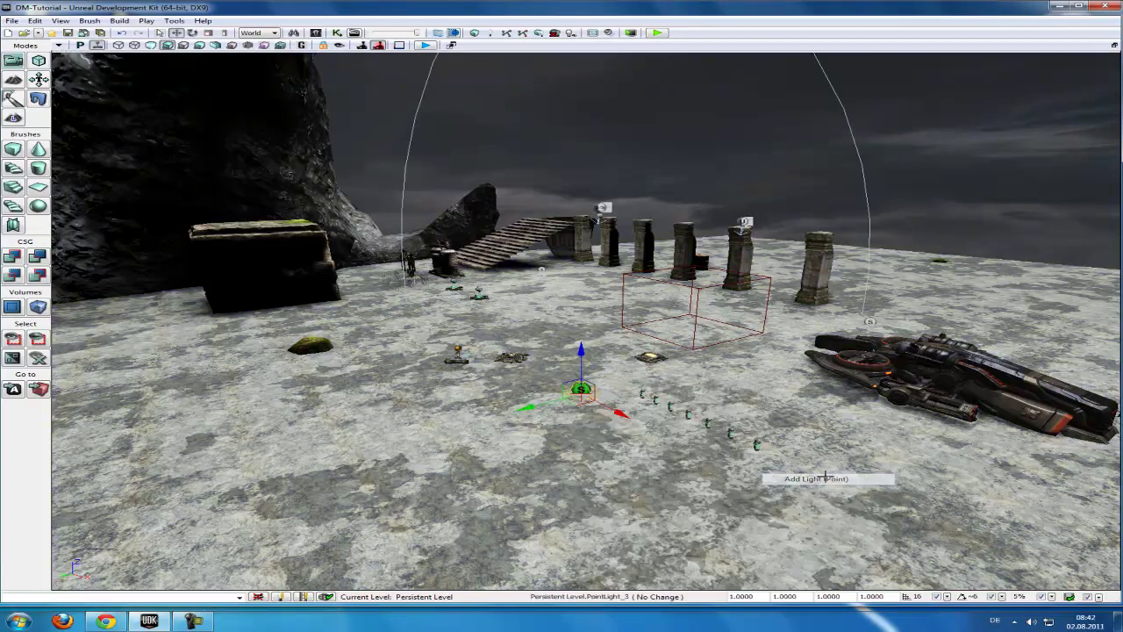
# - Bring up the Convert Light > DirectionalLights options for the new point light
pyautogui.rightClick(582, 390)
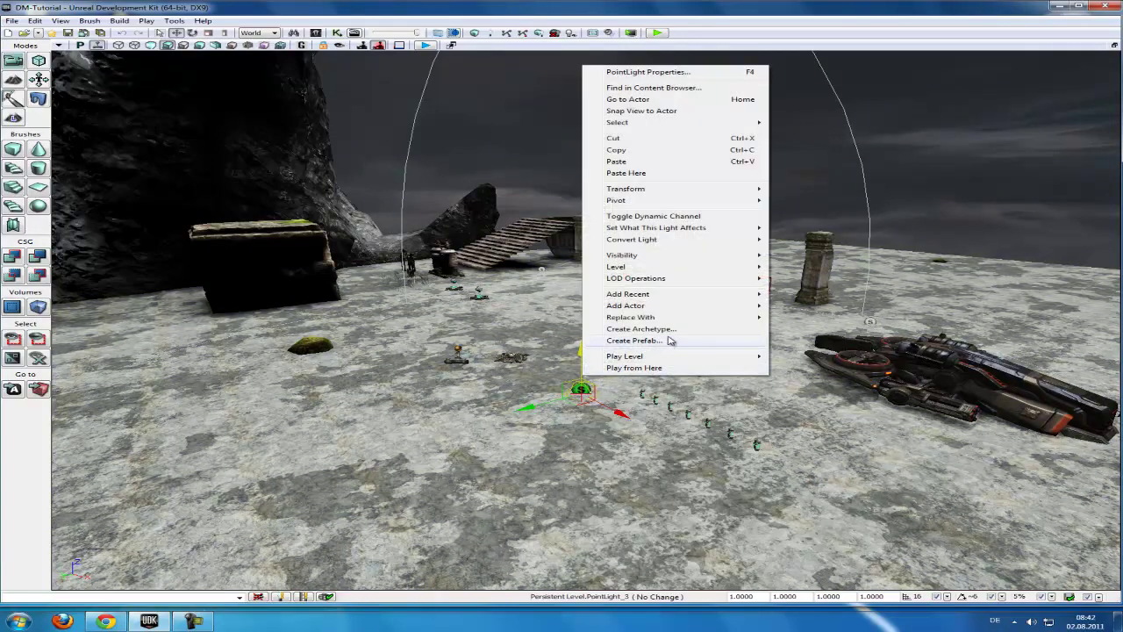
pyautogui.moveTo(727, 268)
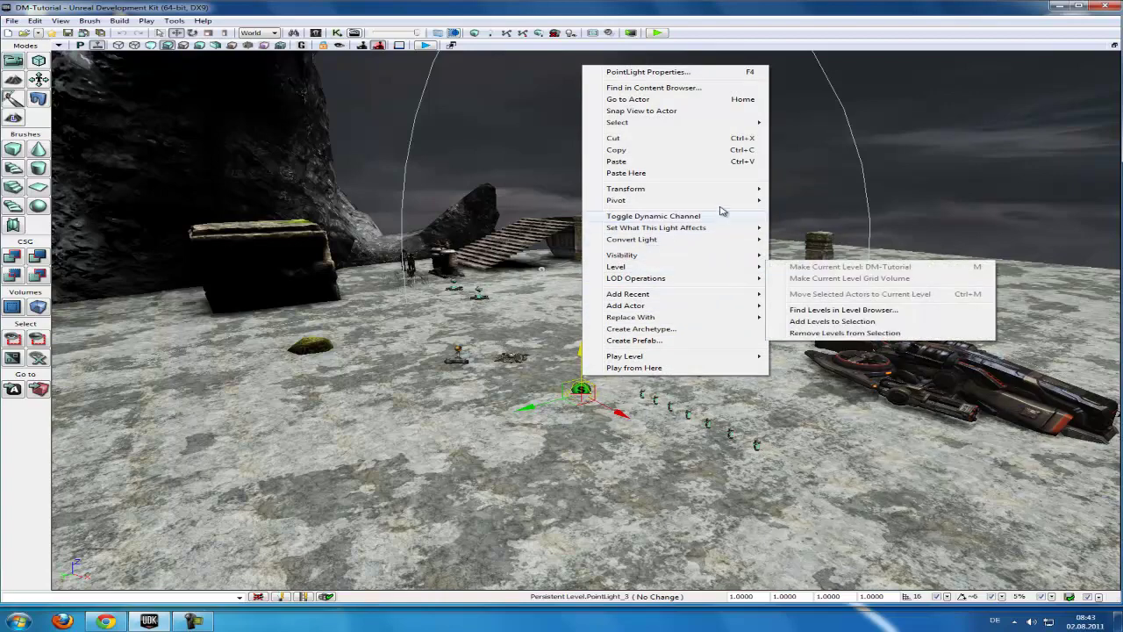
pyautogui.moveTo(706, 295)
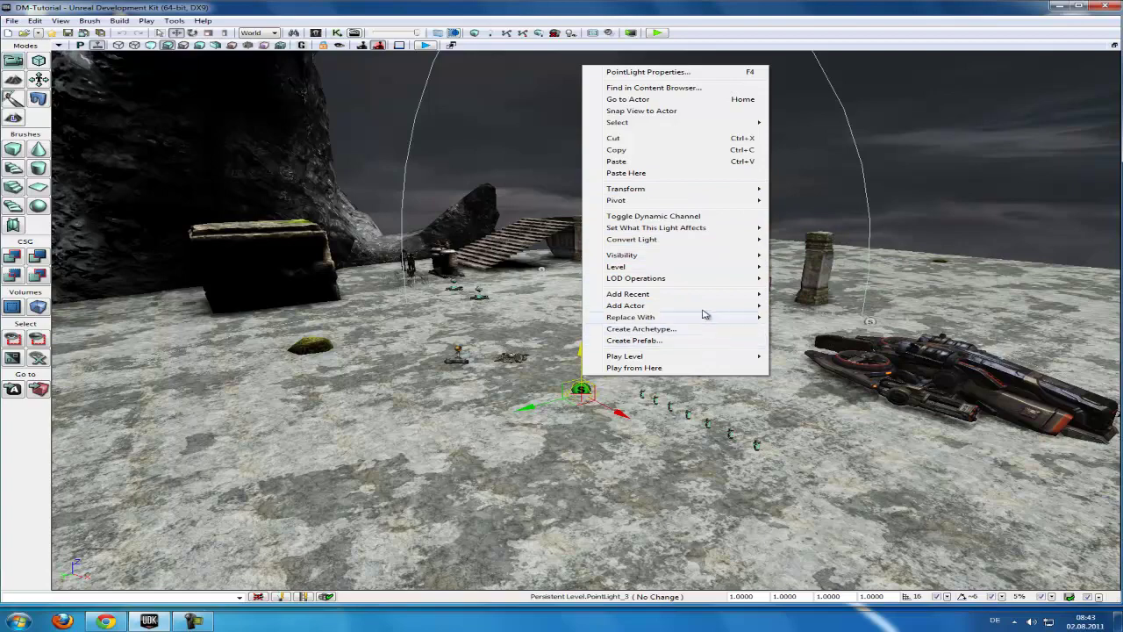
pyautogui.moveTo(692, 242)
pyautogui.moveTo(833, 252)
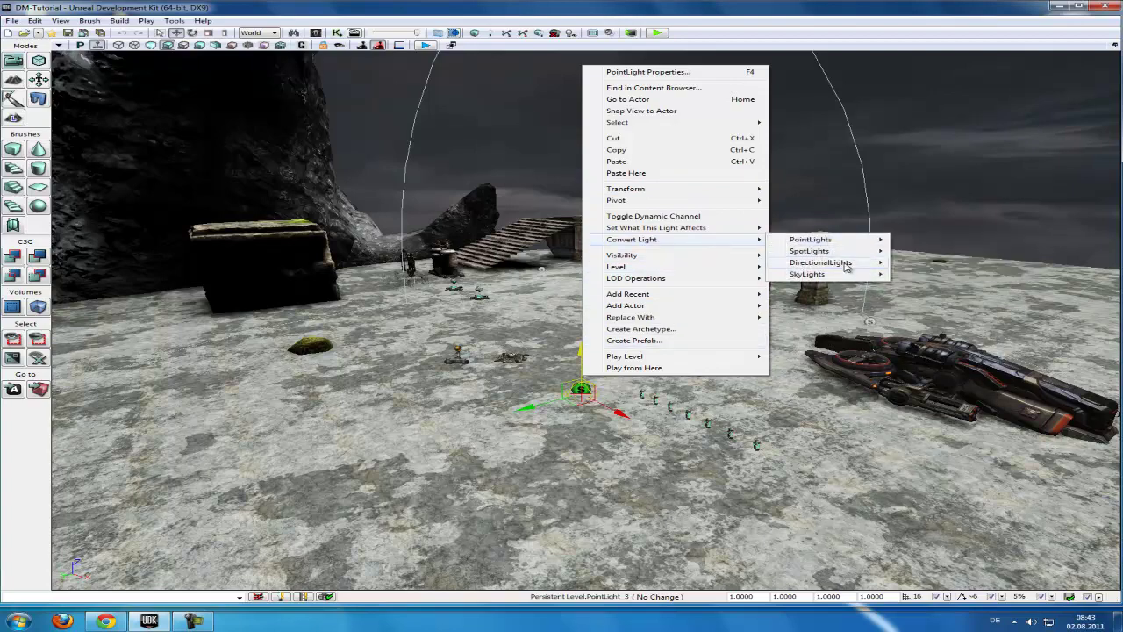
# - Convert it to a DirectionalLight, raise it above the floor, and tilt it to a new angle
pyautogui.click(923, 266)
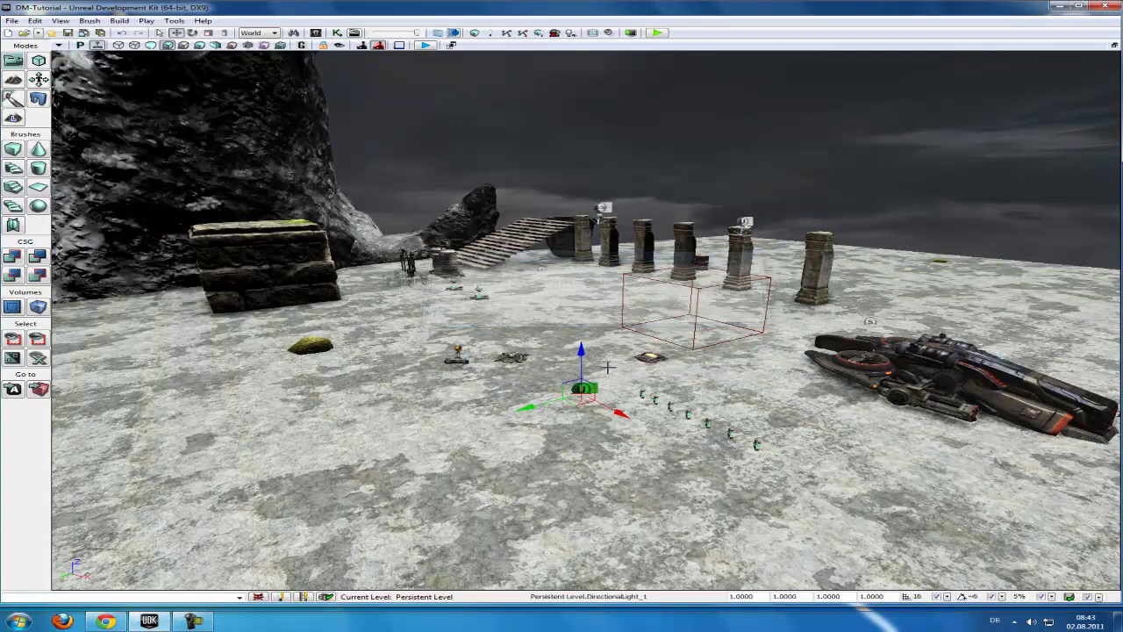
pyautogui.moveTo(580, 355)
pyautogui.mouseDown()
pyautogui.moveTo(597, 290)
pyautogui.moveTo(527, 149)
pyautogui.moveTo(562, 154)
pyautogui.mouseUp()
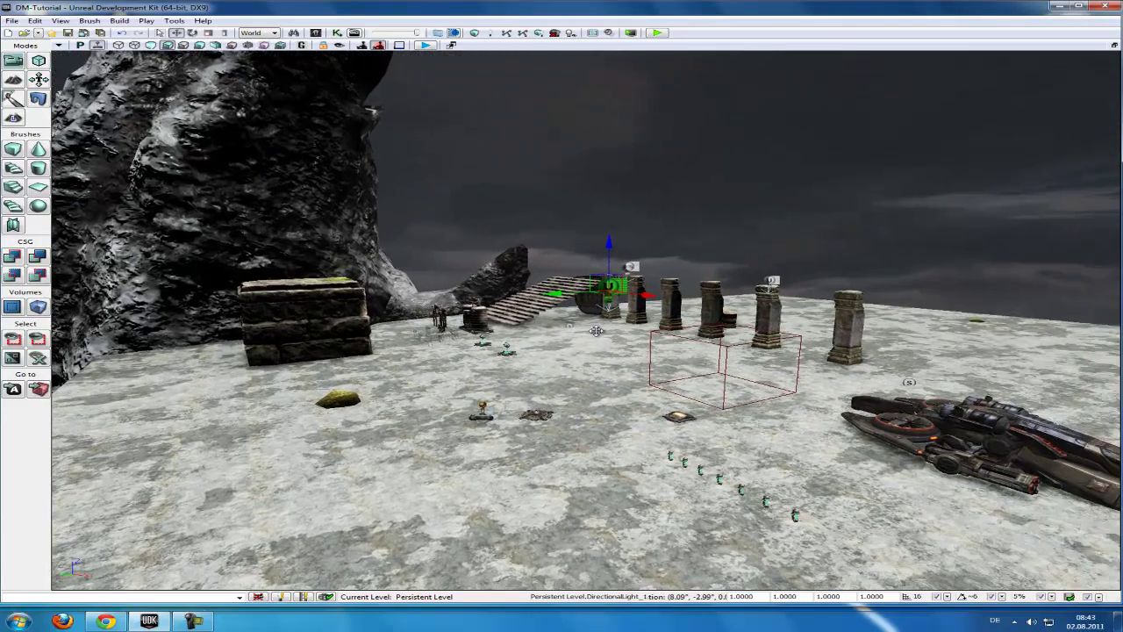
pyautogui.press('space')
pyautogui.moveTo(625, 293)
pyautogui.mouseDown()
pyautogui.moveTo(629, 276)
pyautogui.moveTo(606, 245)
pyautogui.mouseUp()
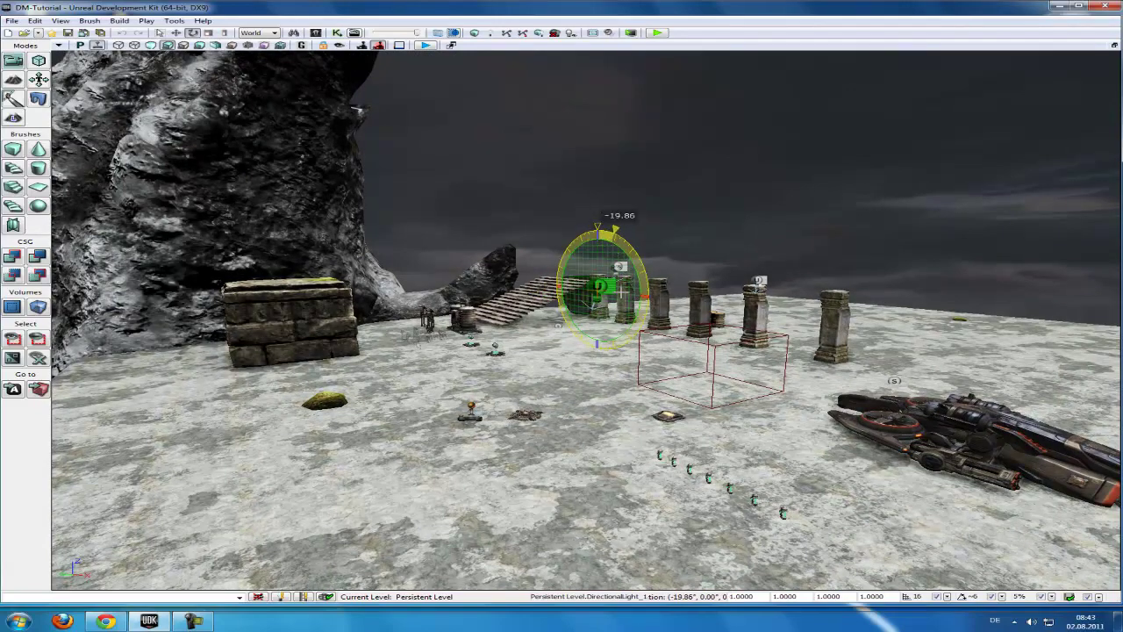
pyautogui.moveTo(605, 246); pyautogui.dragTo(615, 263)
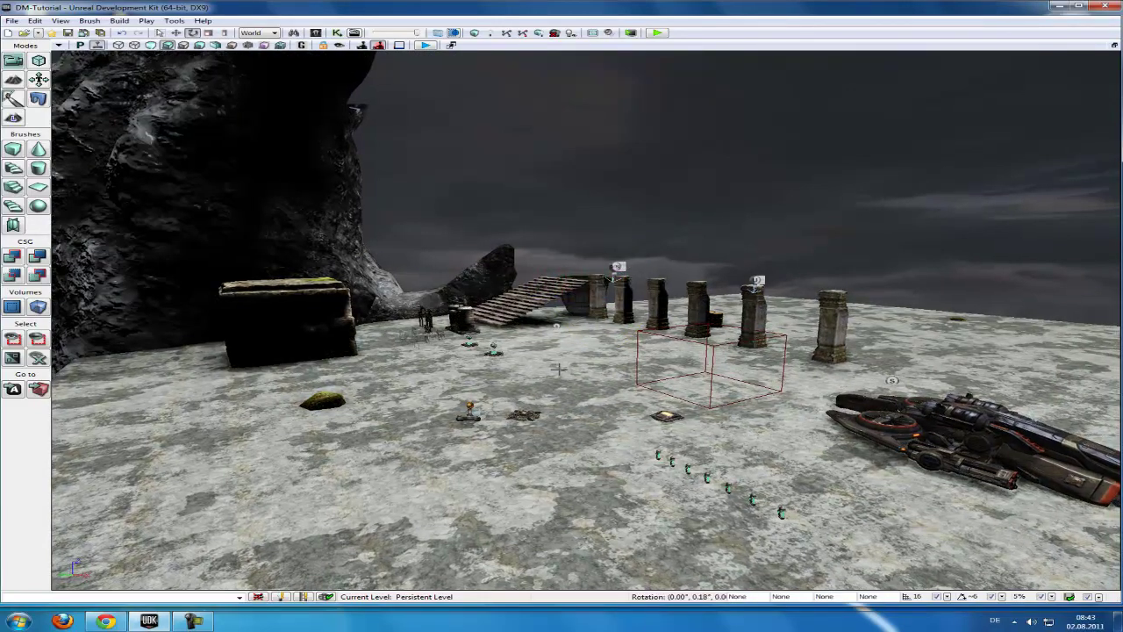
pyautogui.moveTo(579, 413); pyautogui.dragTo(579, 386)
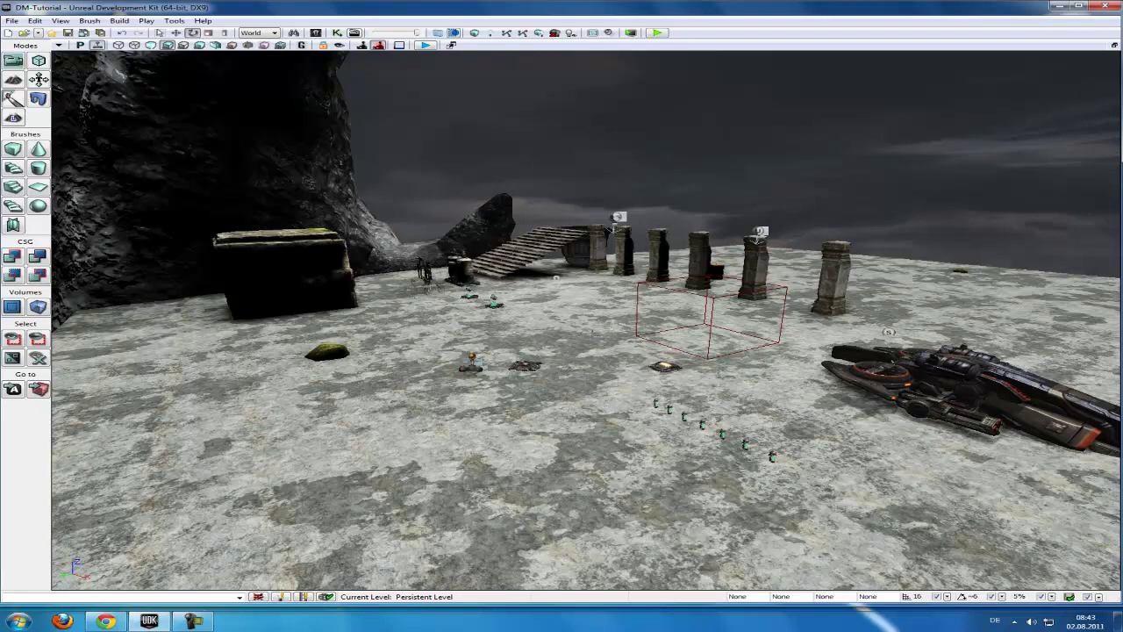
# - Start a Save As and enter DM-Tutorial as the map's file name
pyautogui.click(12, 20)
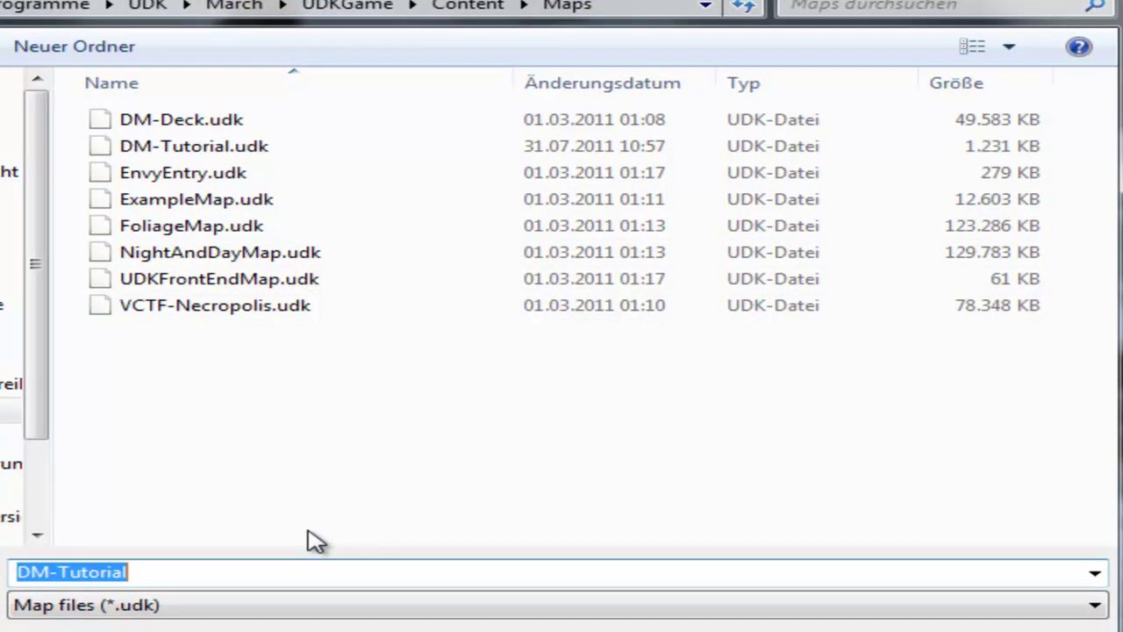
pyautogui.press('BackSpace')
pyautogui.press('Tab')
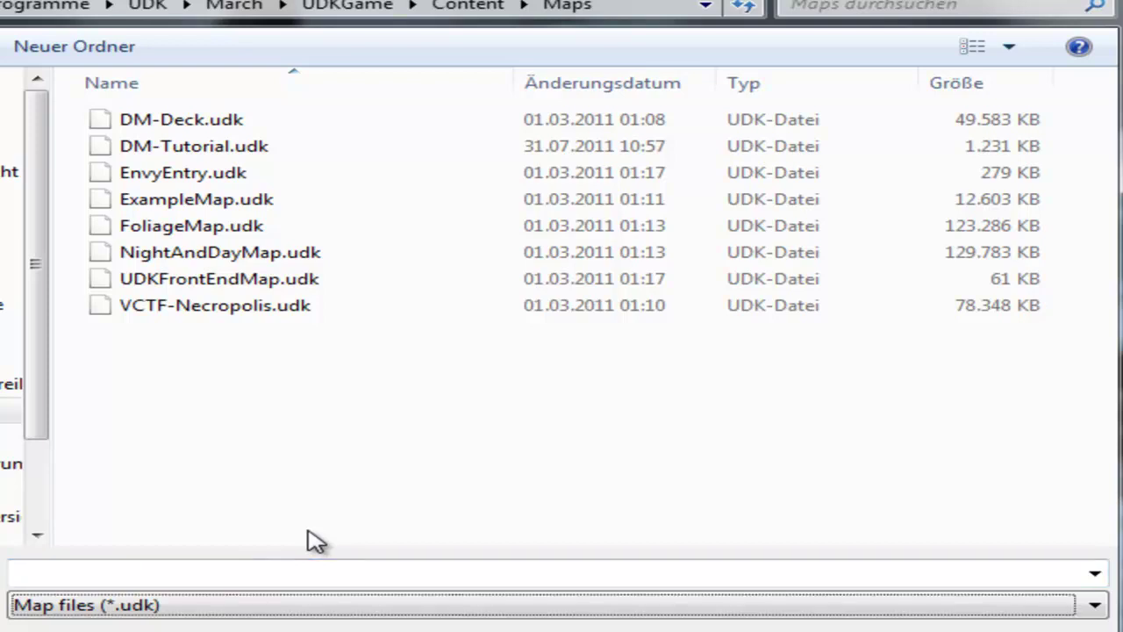
pyautogui.click(286, 574)
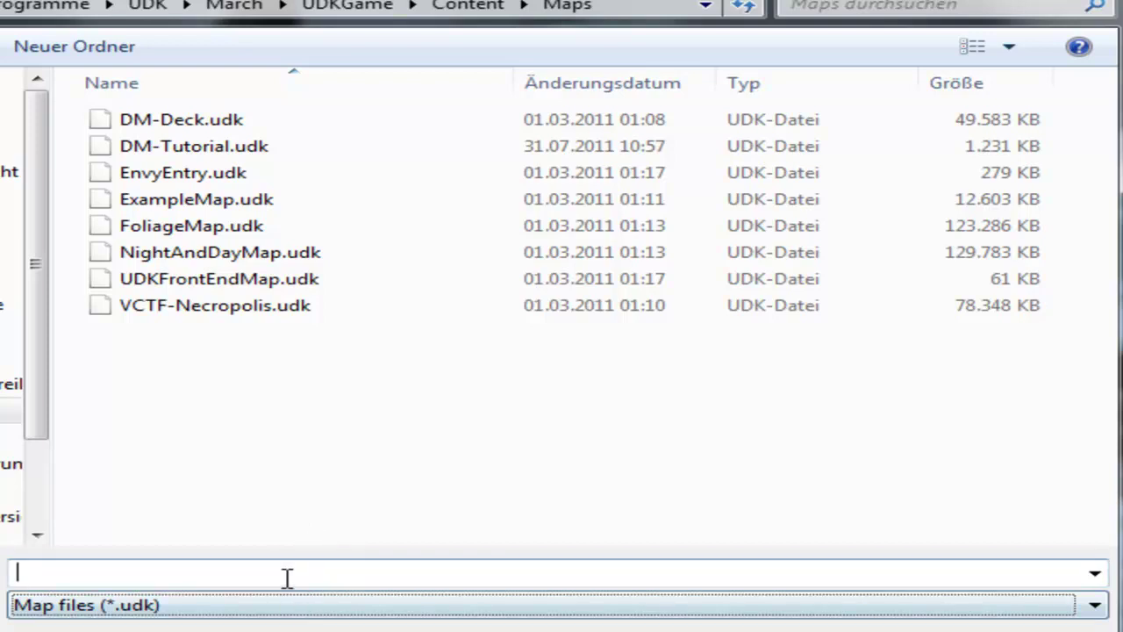
pyautogui.write('dm')
pyautogui.press('BackSpace')
pyautogui.press('BackSpace')
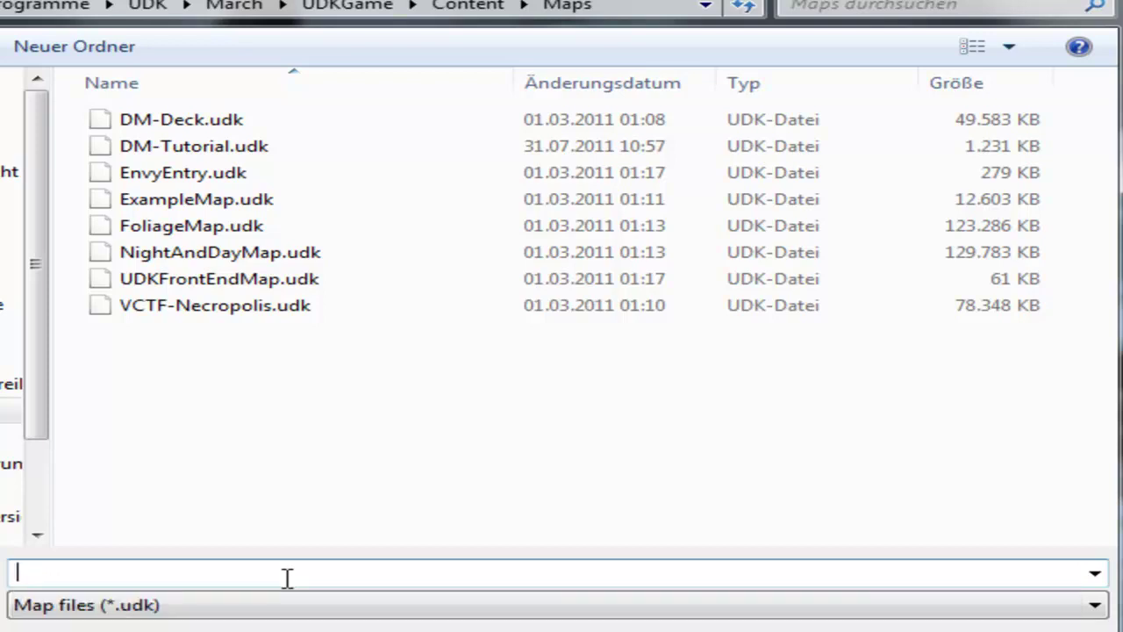
pyautogui.write('d')
pyautogui.press('BackSpace')
pyautogui.write('d')
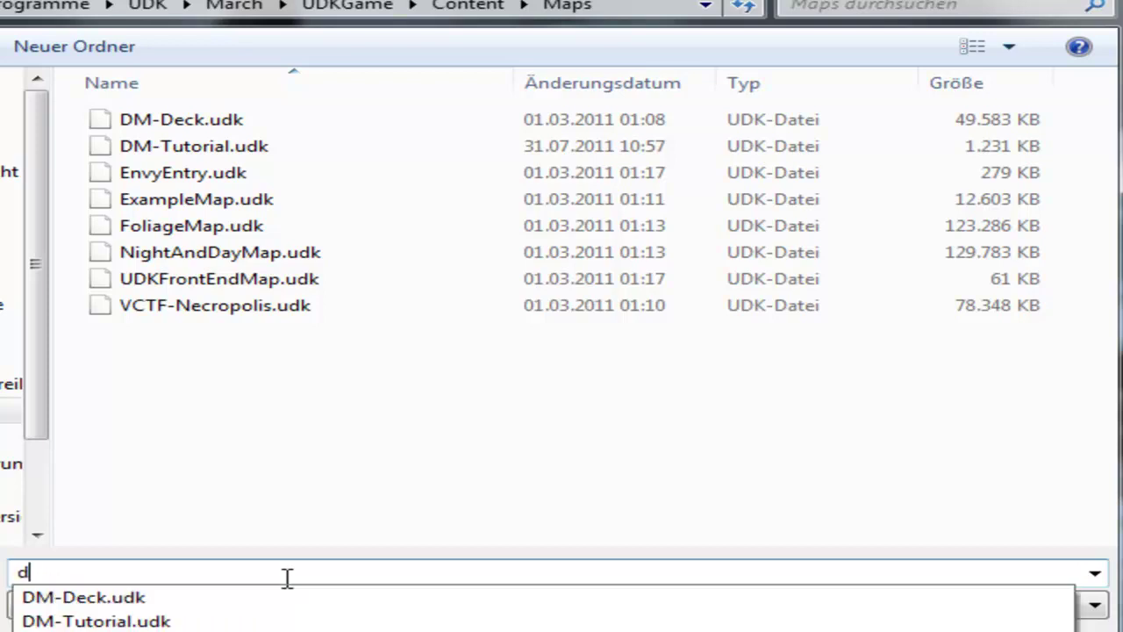
pyautogui.press('BackSpace')
pyautogui.write('DM-')
pyautogui.write('Tut')
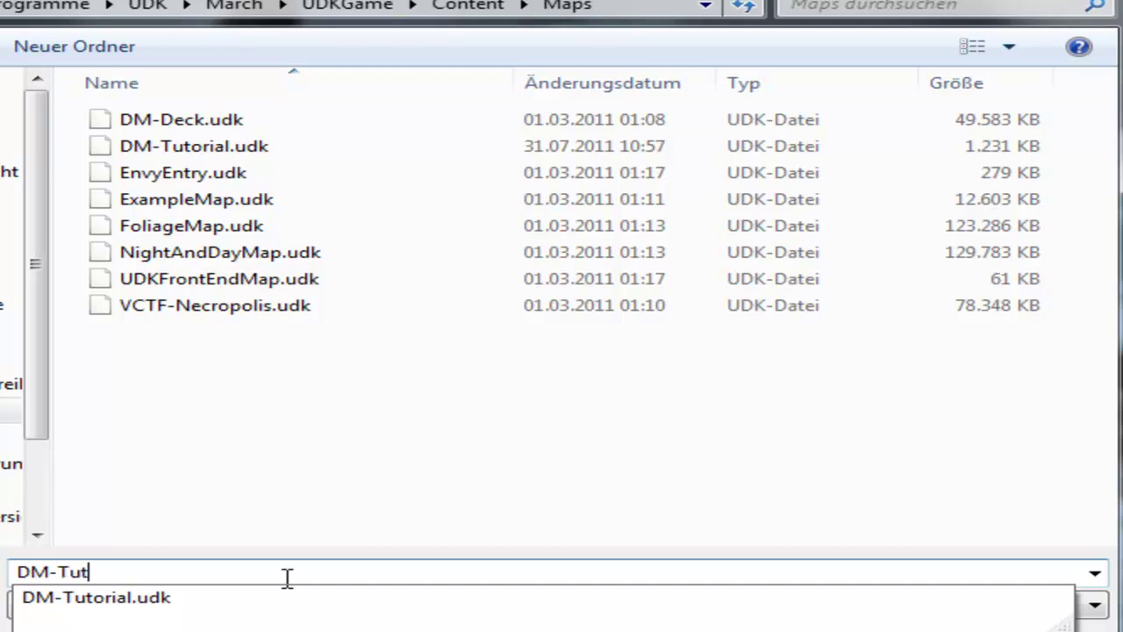
pyautogui.write('orial')
# - Save under DM-Tutorial, confirming replacement of the existing DM-Tutorial.udk
pyautogui.press('Return')
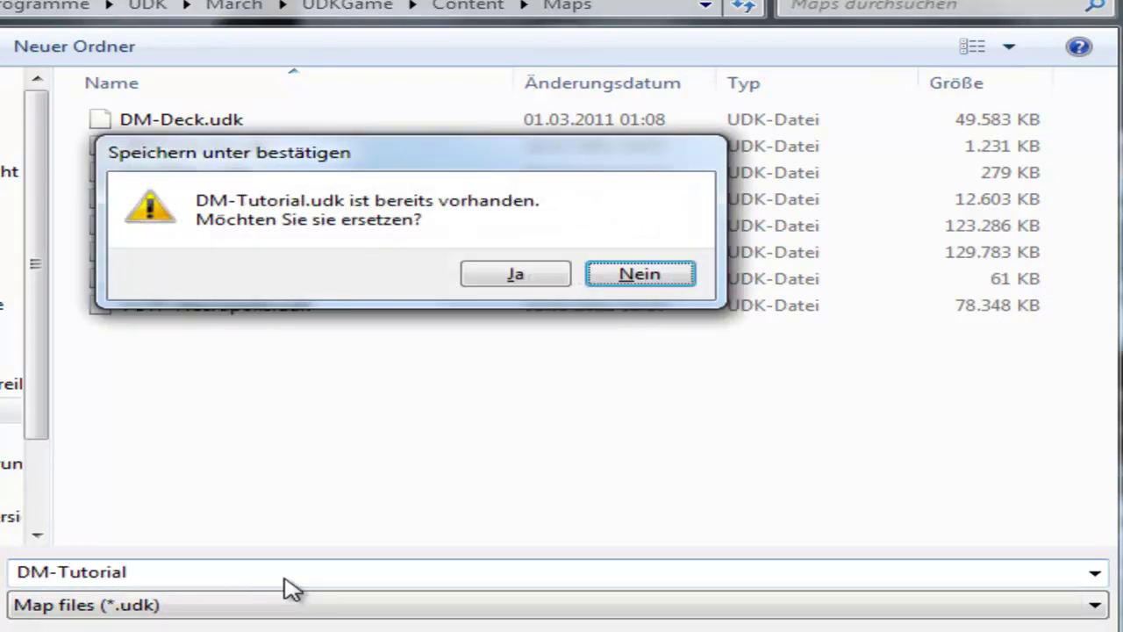
pyautogui.press('Return')
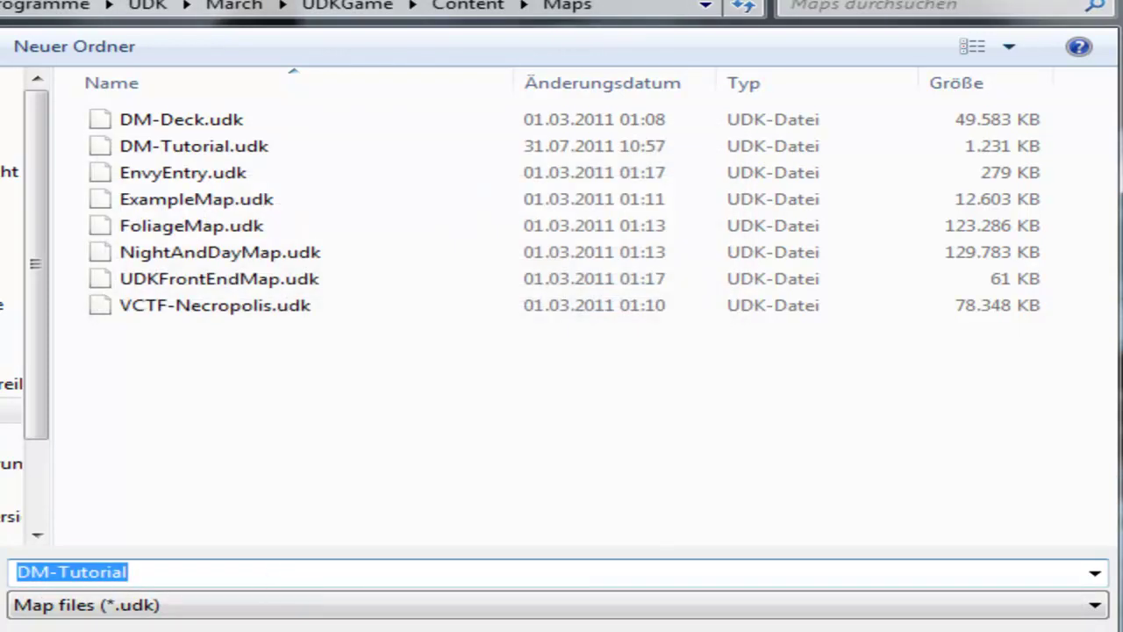
pyautogui.press('Return')
pyautogui.click(512, 279)
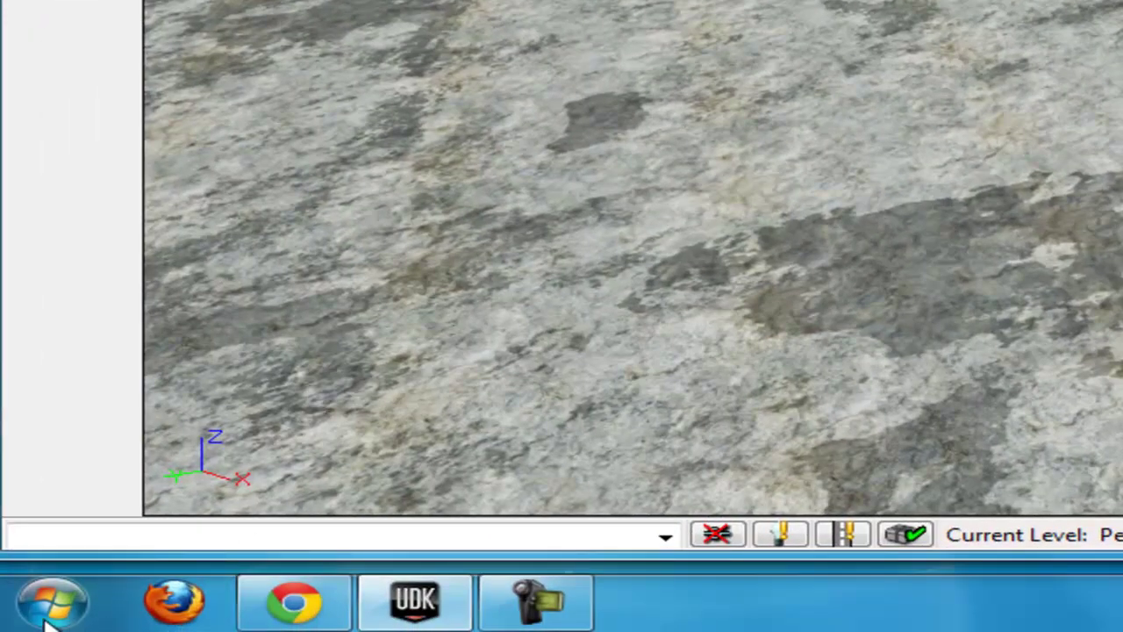
# - Launch Unreal Frontend from Unreal Development Kit > UDK-2011-03 > Tools in the Start menu
pyautogui.click(48, 620)
pyautogui.click(100, 486)
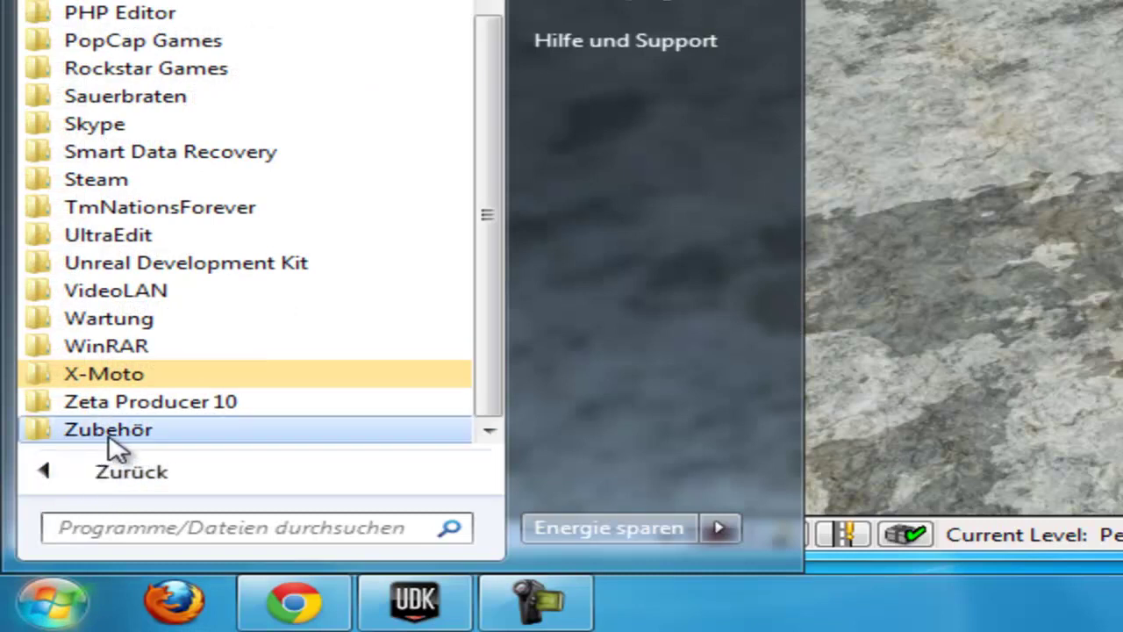
pyautogui.click(171, 263)
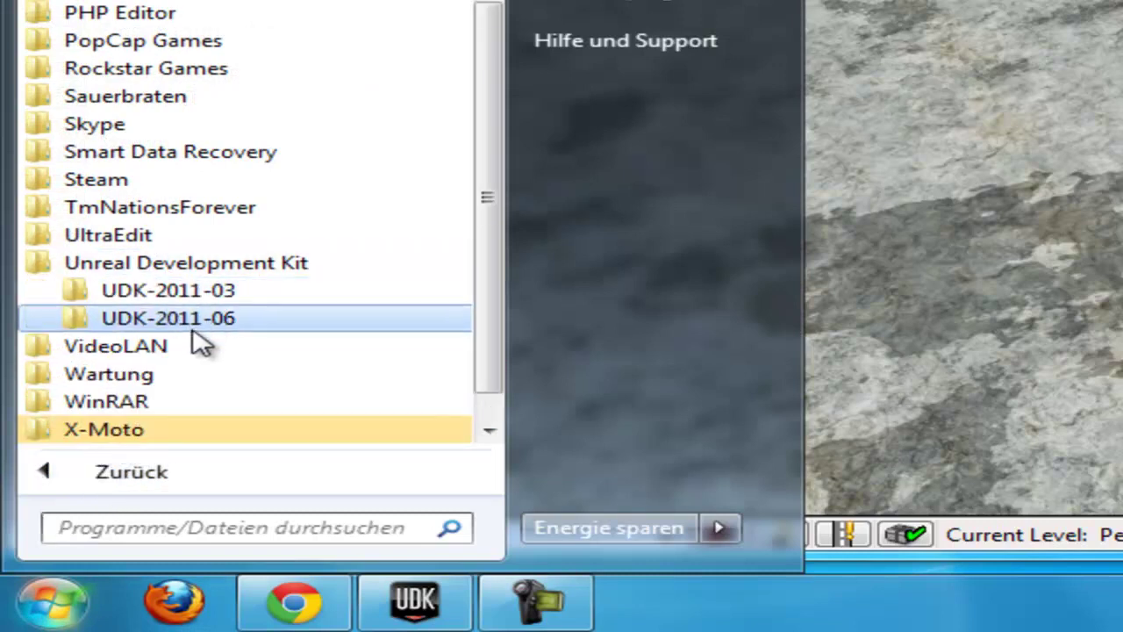
pyautogui.click(169, 294)
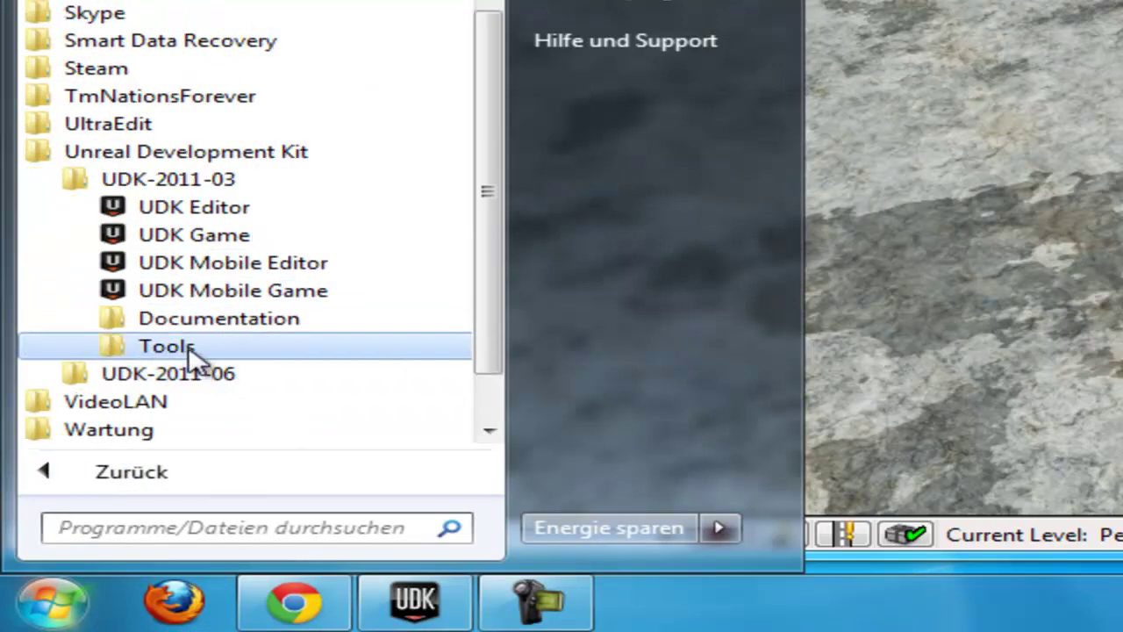
pyautogui.click(187, 347)
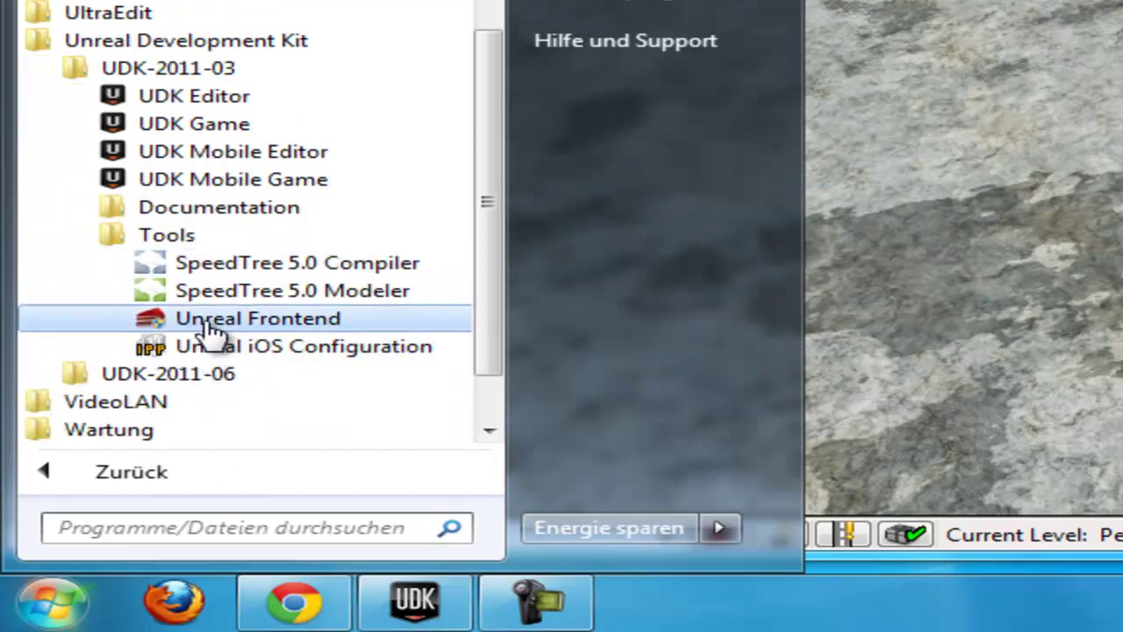
pyautogui.click(208, 321)
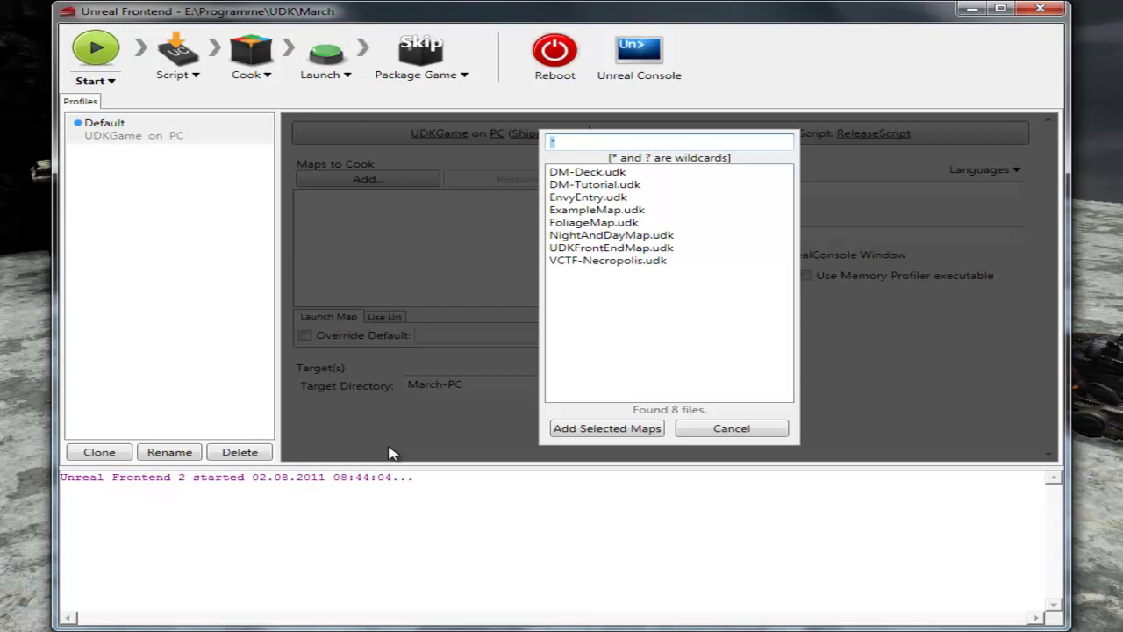
# - Add DM-Tutorial.udk to Maps to Cook and start Cook Packages
pyautogui.press('Tab')
pyautogui.press('Down')
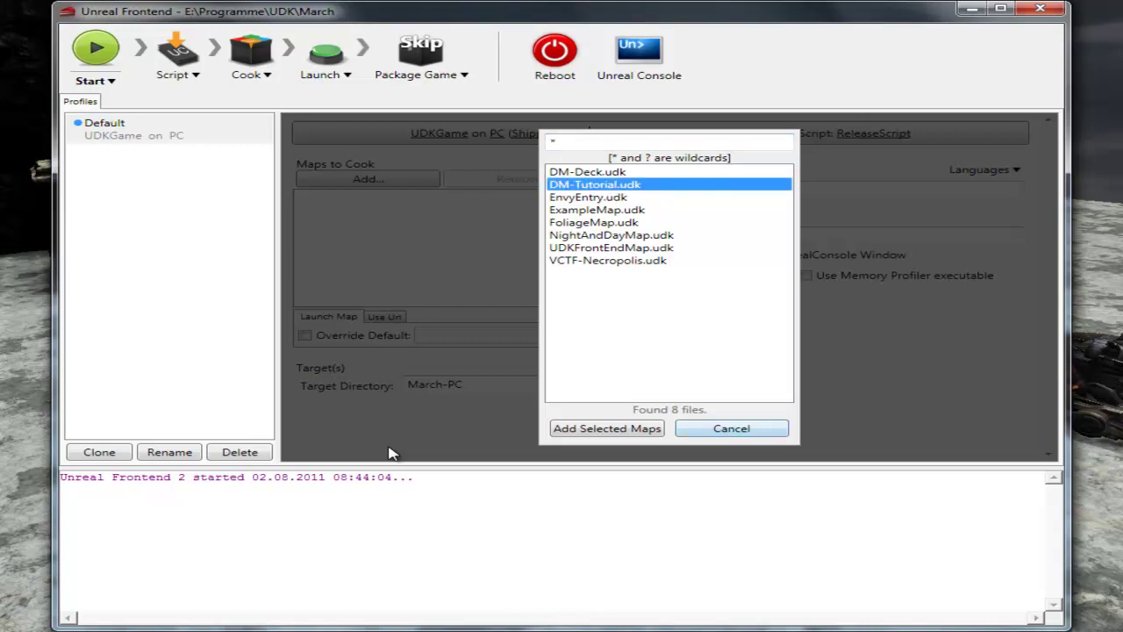
pyautogui.press('Return')
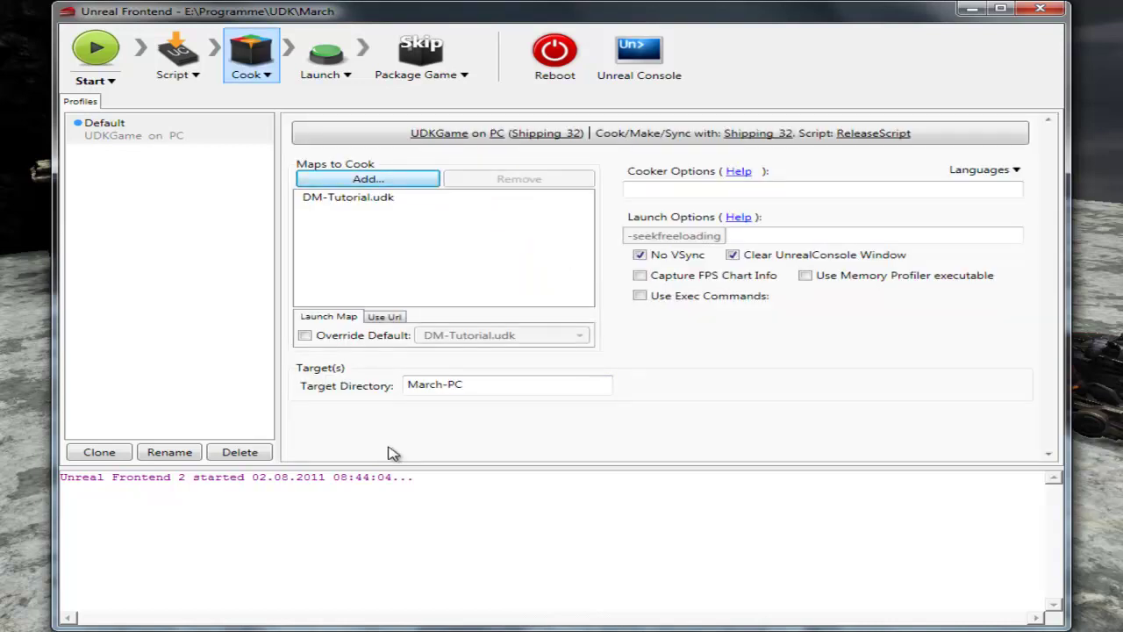
pyautogui.hotkey('alt', 'c')
pyautogui.press('Return')
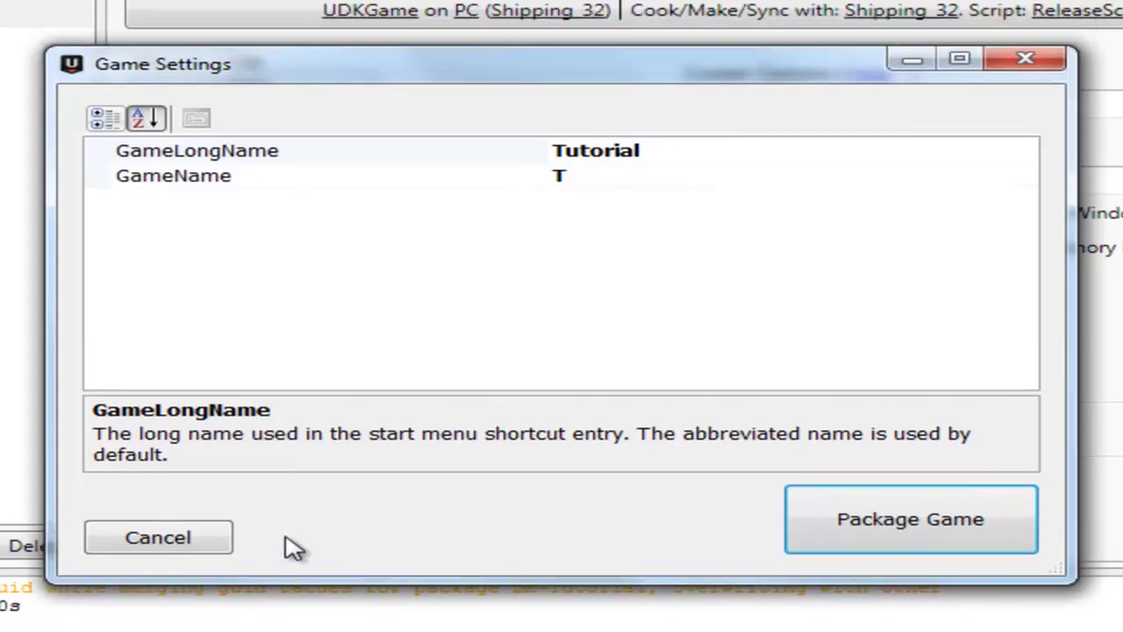
# - Package the game as Tutorial (short name T), then start a DM-Tutorial Instant Action match
pyautogui.press('Tab')
pyautogui.press('Tab')
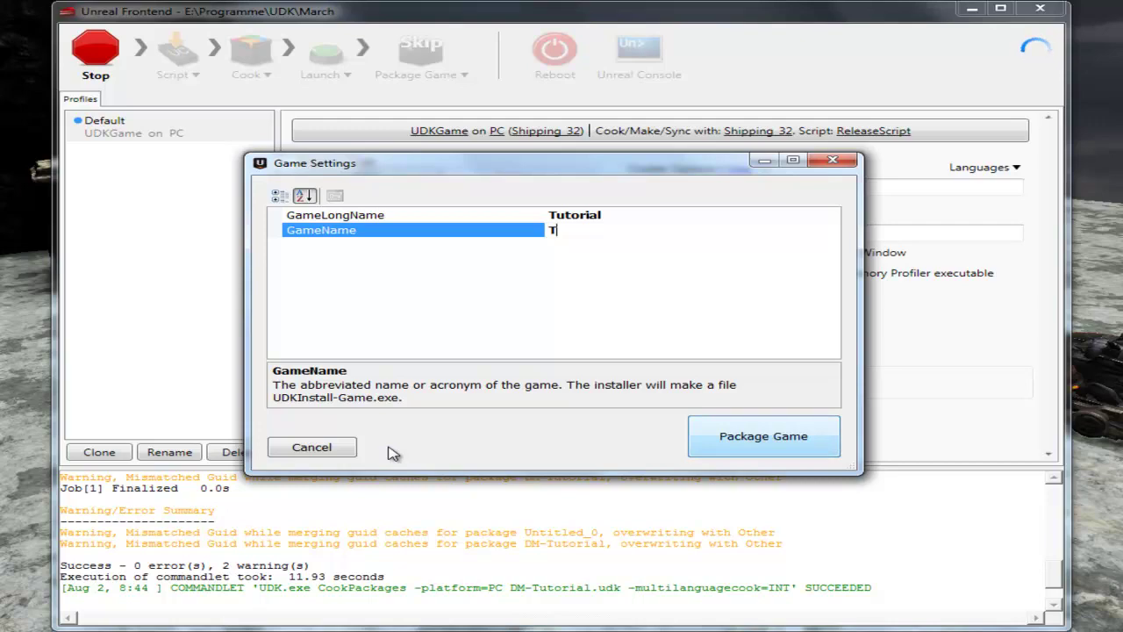
pyautogui.press('Return')
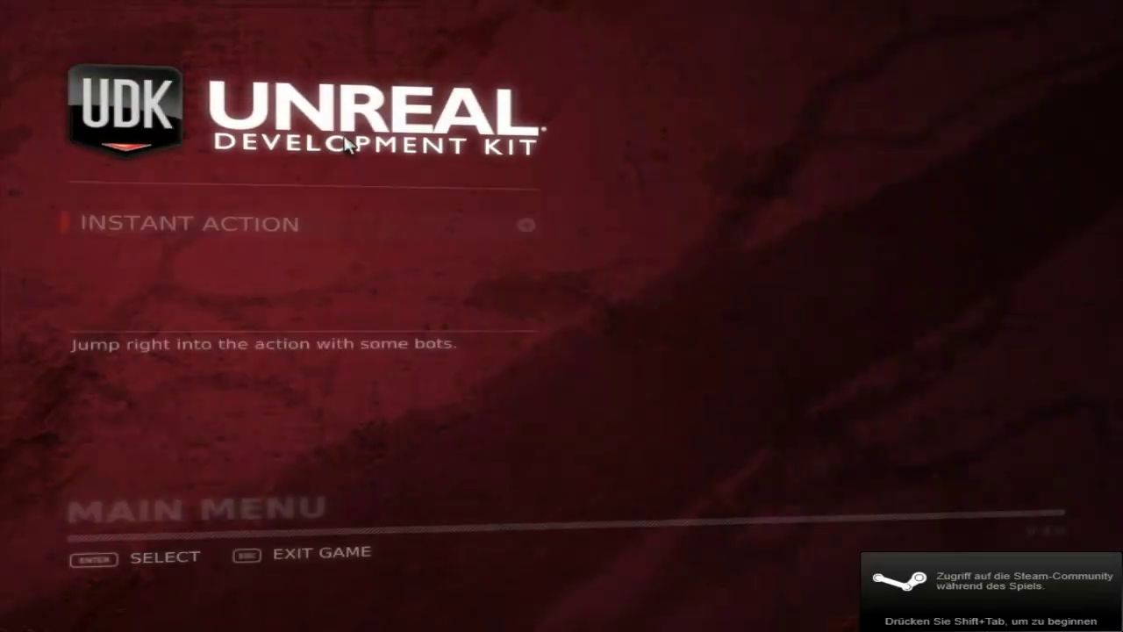
pyautogui.click(168, 204)
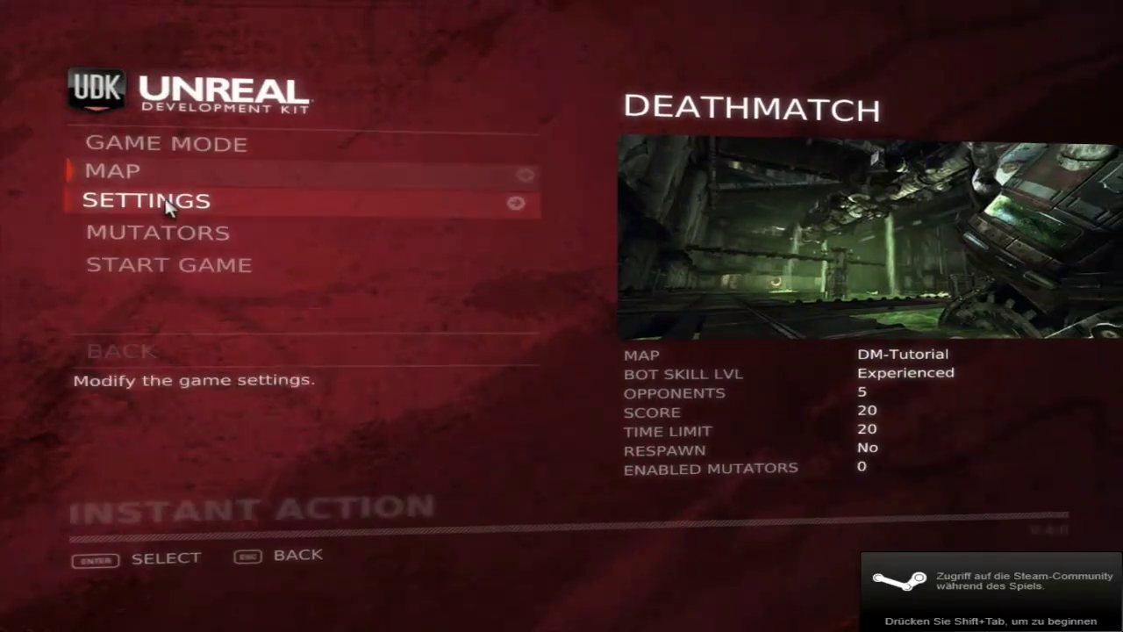
pyautogui.click(183, 259)
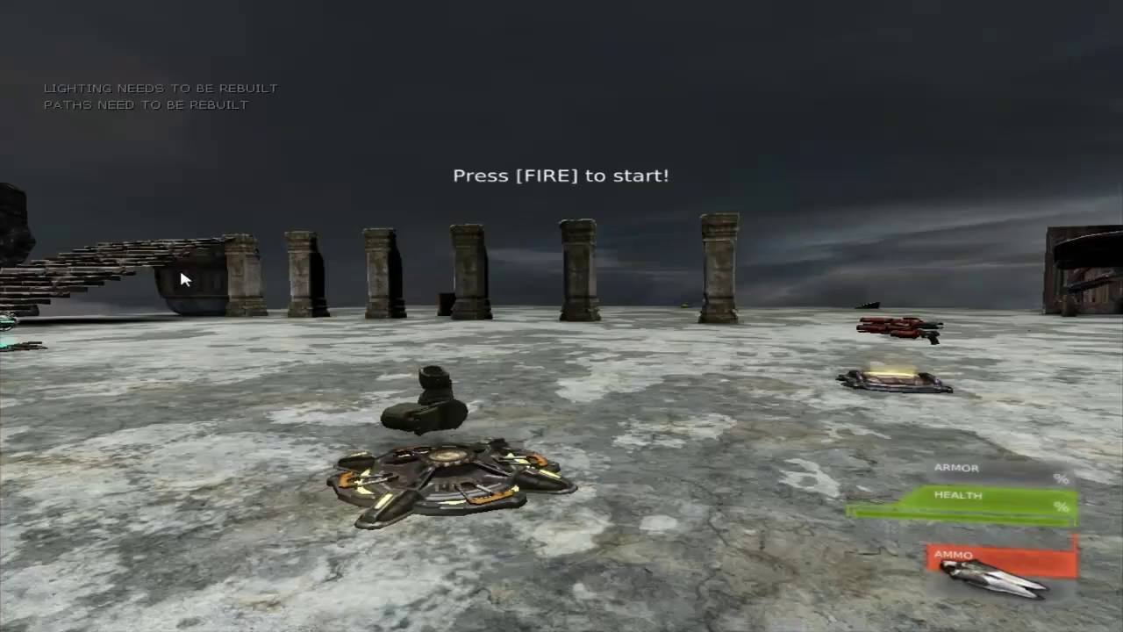
# - Spawn into the match, ride the hover vehicle briefly, then fire the rifle twice on foot
pyautogui.click(181, 276)
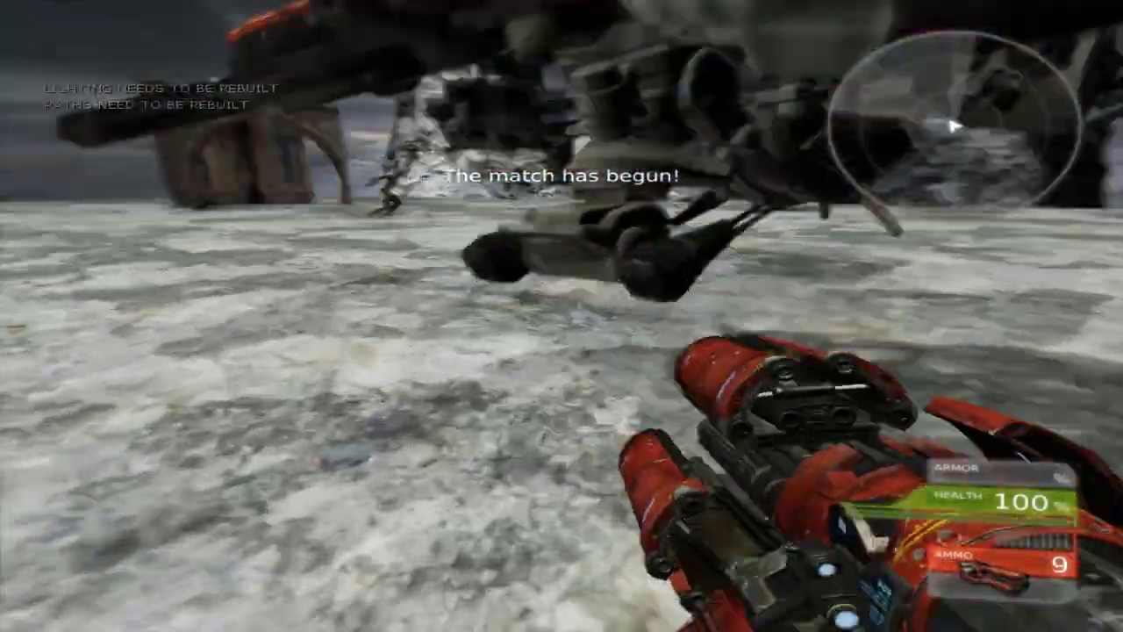
pyautogui.press('e')
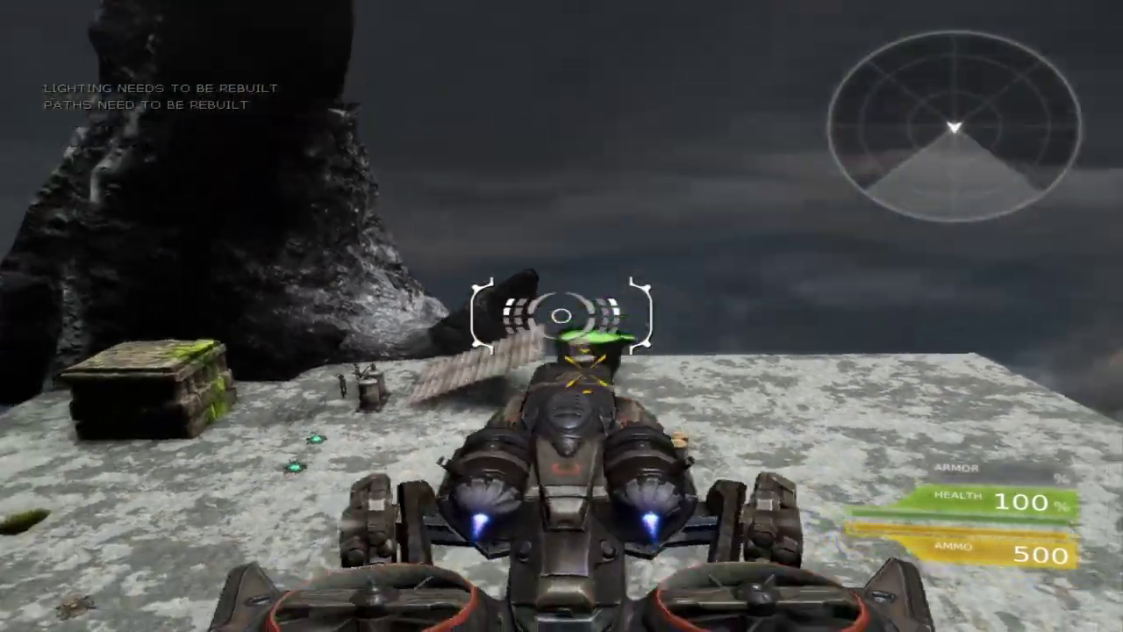
pyautogui.press('e')
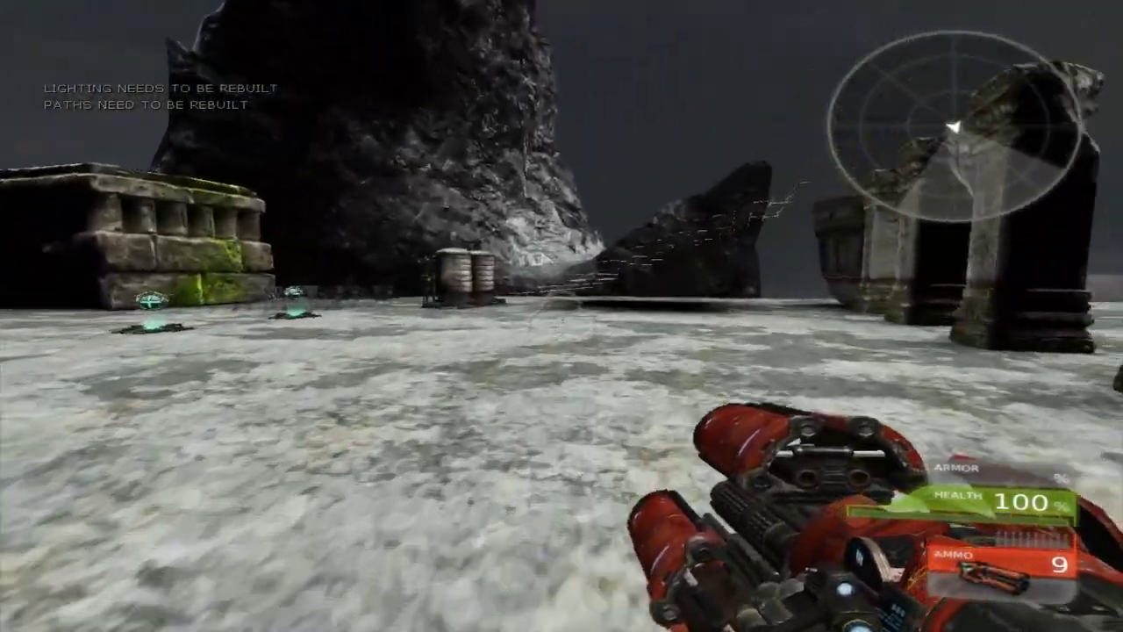
pyautogui.click(561, 316)
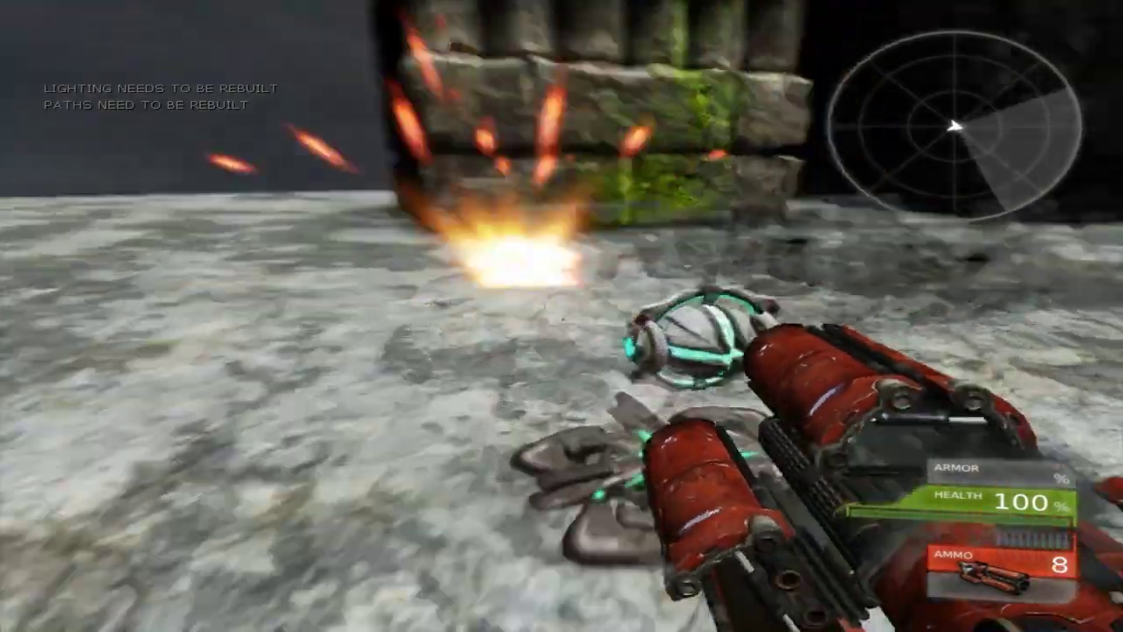
pyautogui.click(561, 316)
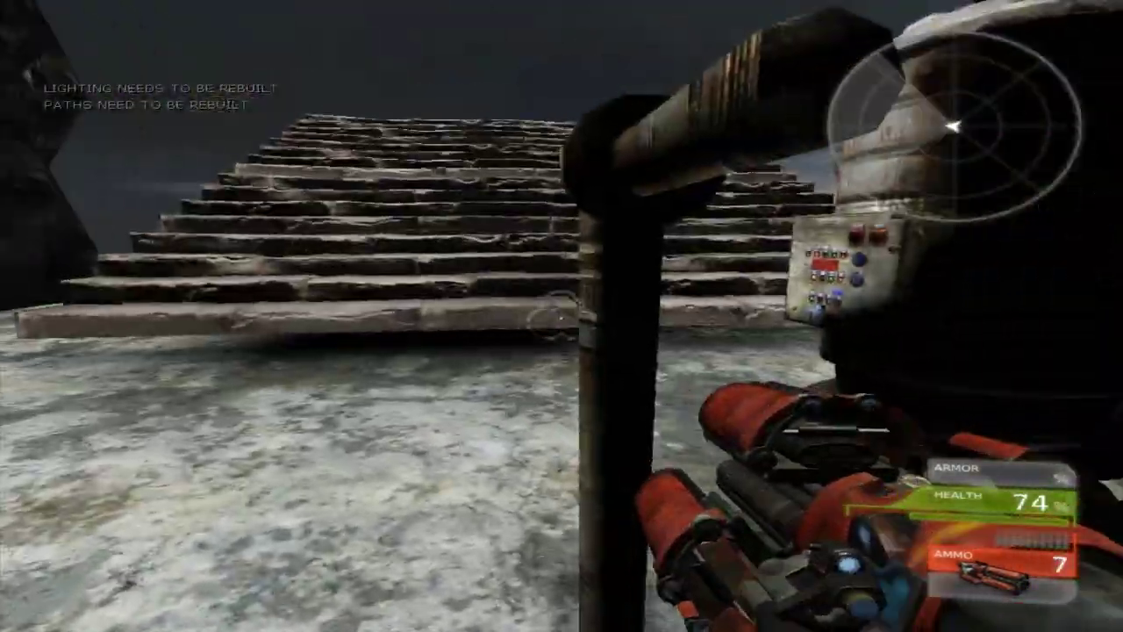